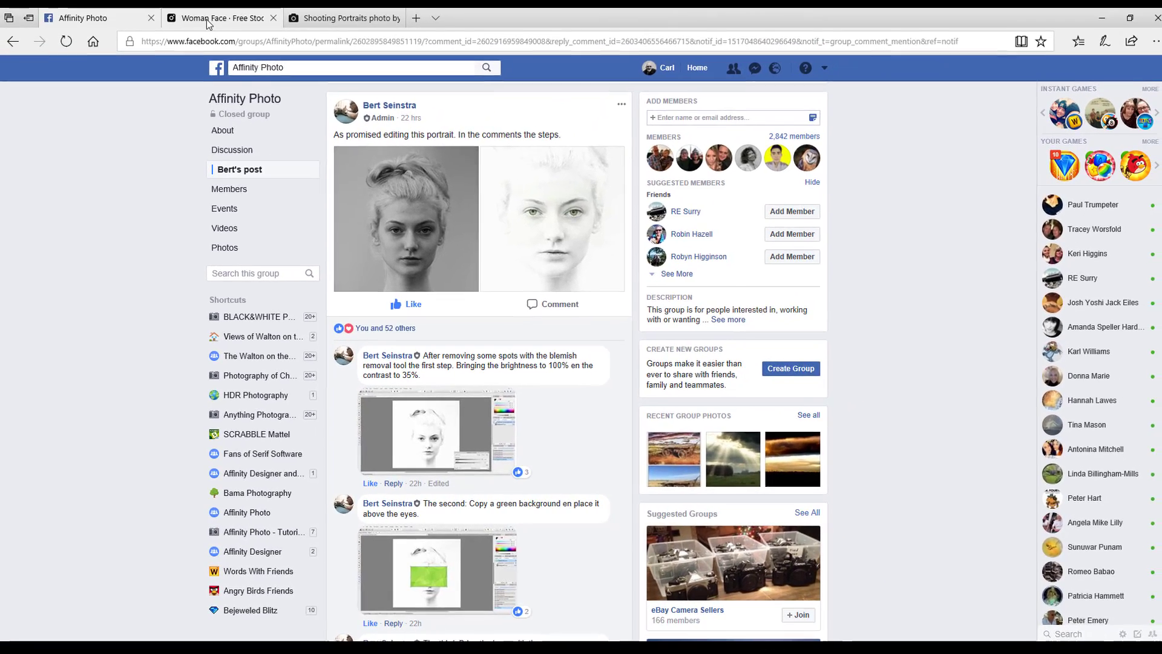
- Bring up the Pexels 'Woman Face' black-and-white portrait page in the browser
click(206, 22)
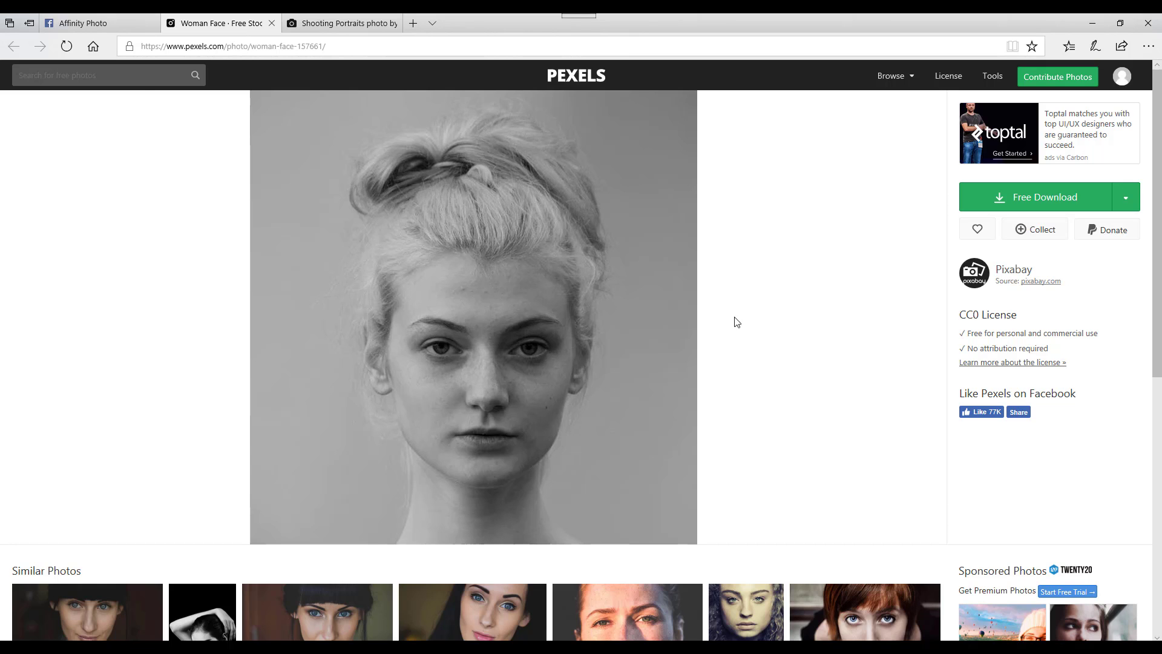
- Go back to the Facebook post listing the high-key portrait steps
click(97, 27)
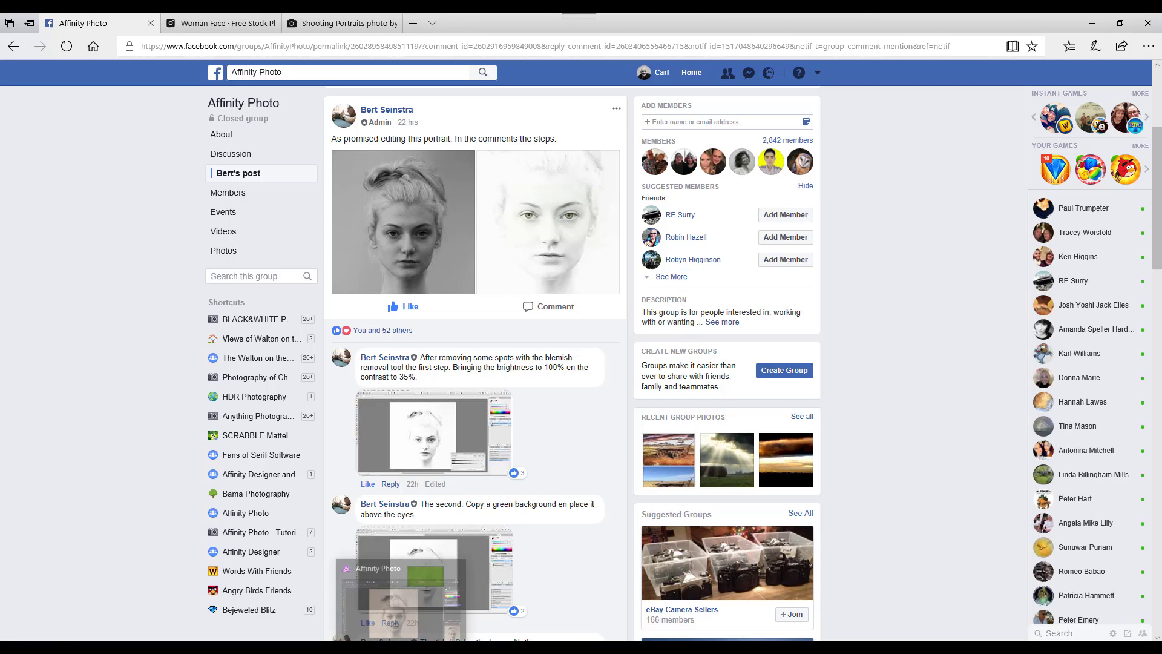
- In Affinity Photo, check the green-eyed highkey-test.jpg, then return to the original sepia portrait
click(416, 640)
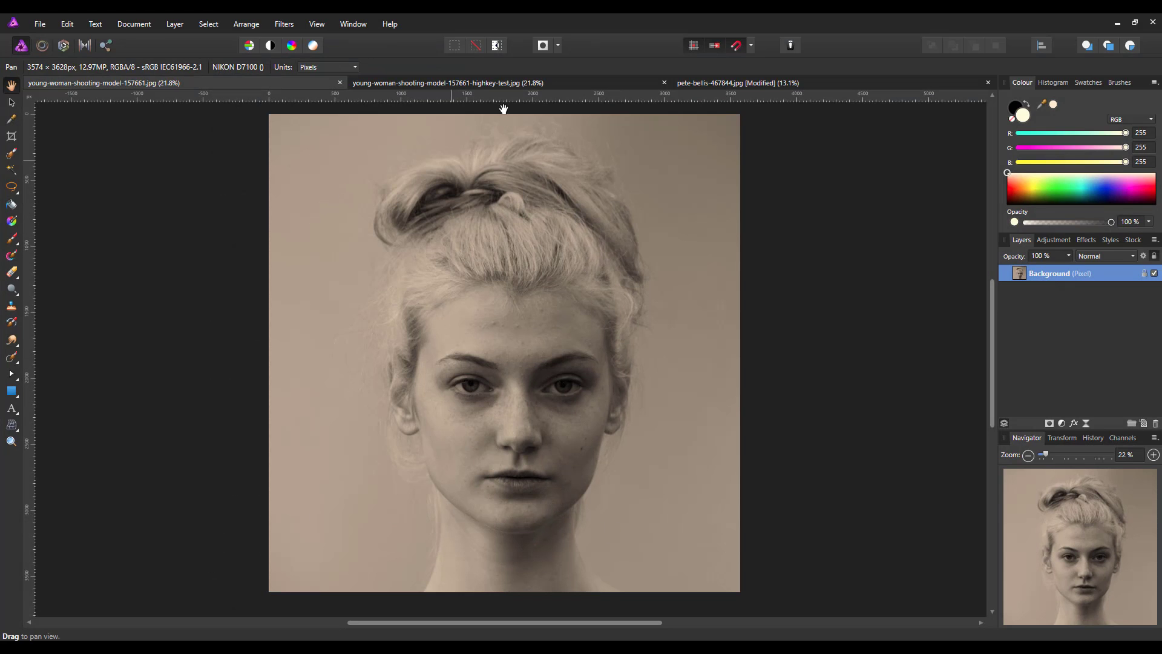
click(512, 85)
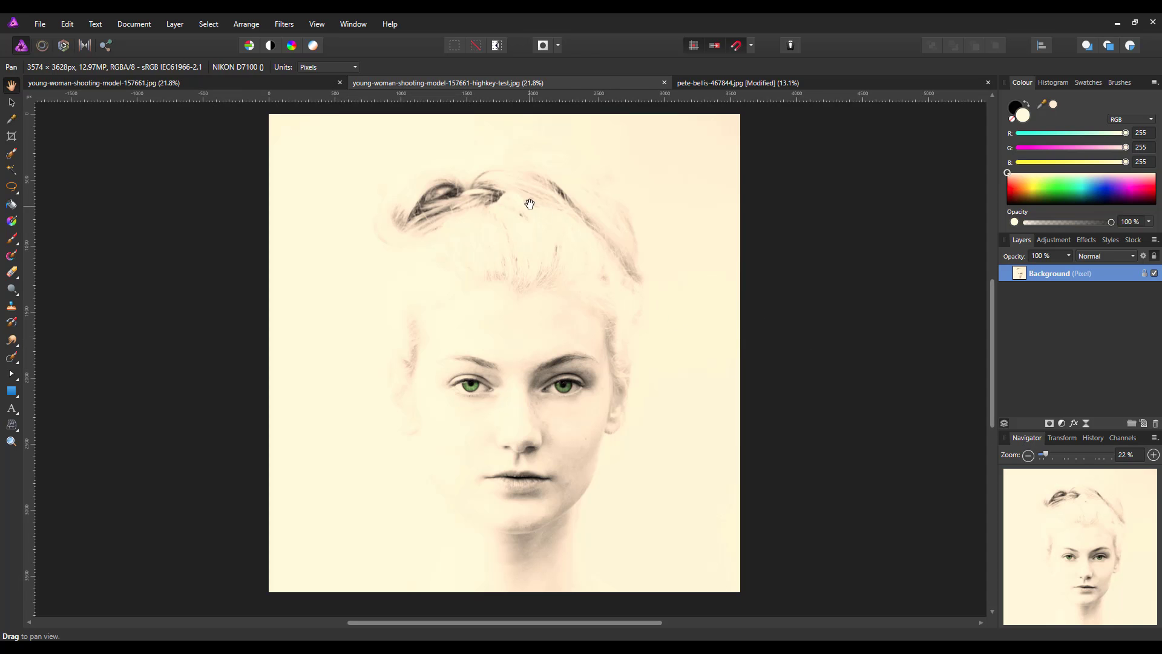
click(185, 84)
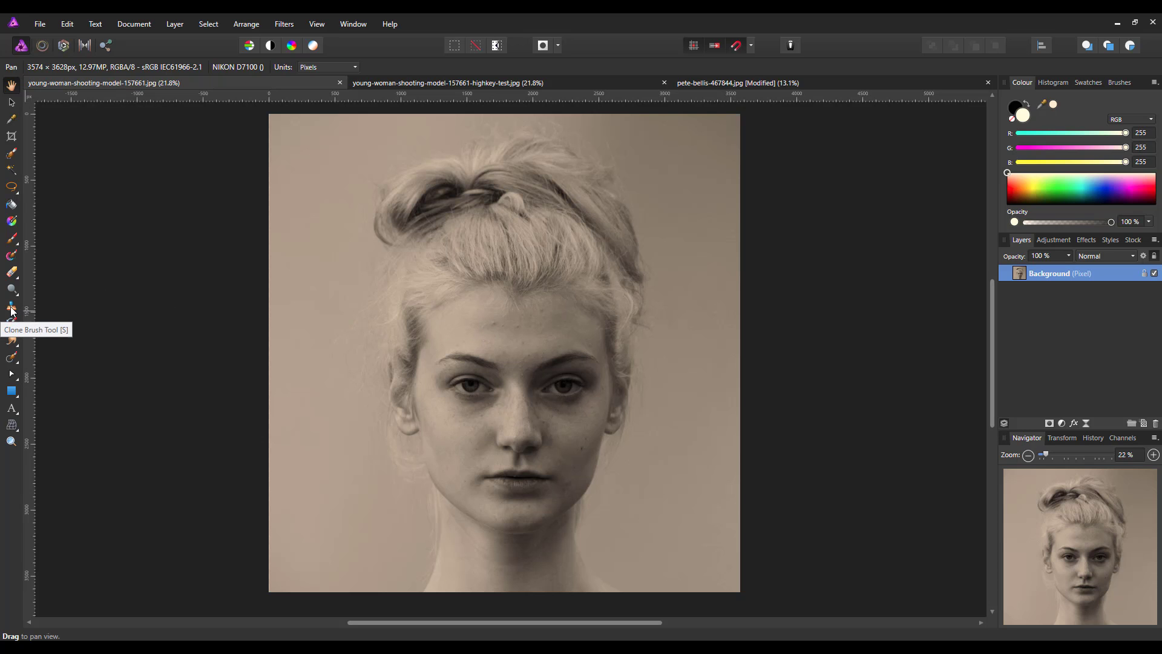
- Zoom in and clone clean skin over the forehead blemishes (67.9 px, 38% opacity, 5% hardness)
click(11, 309)
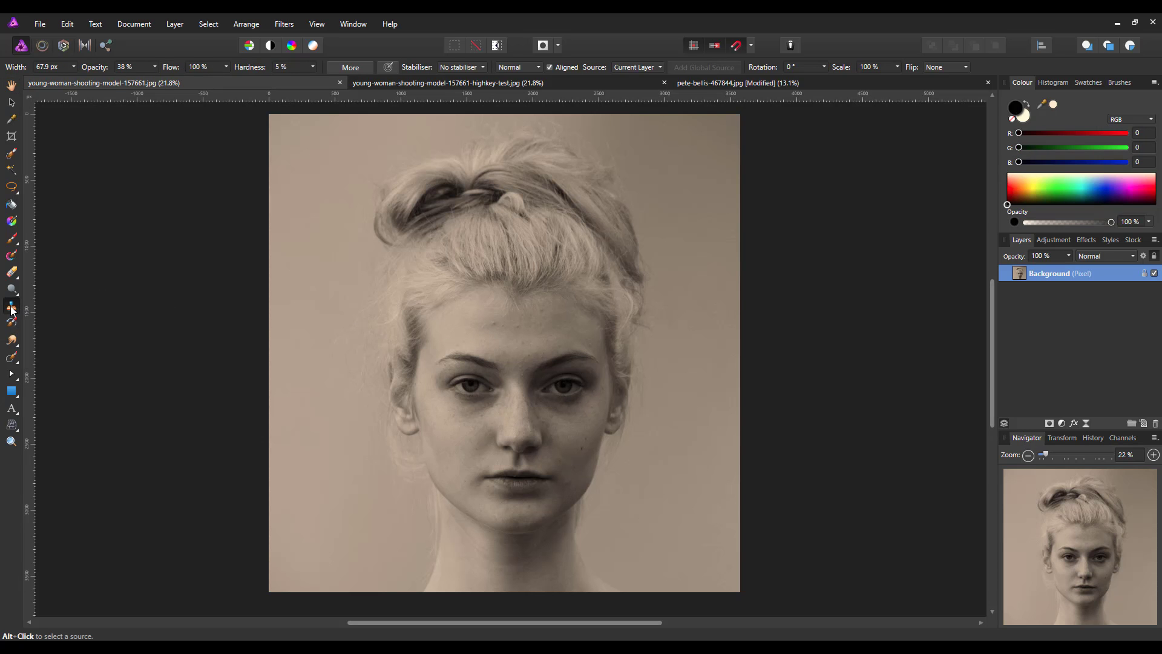
scroll(564, 356, up, 8)
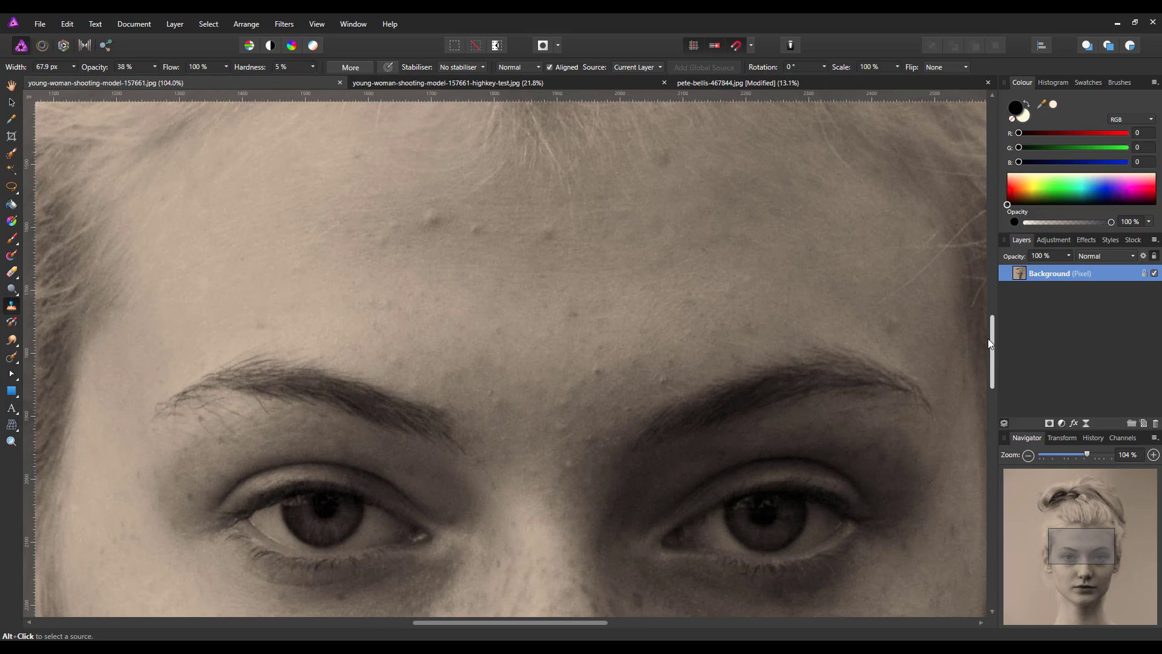
drag(996, 333, 997, 313)
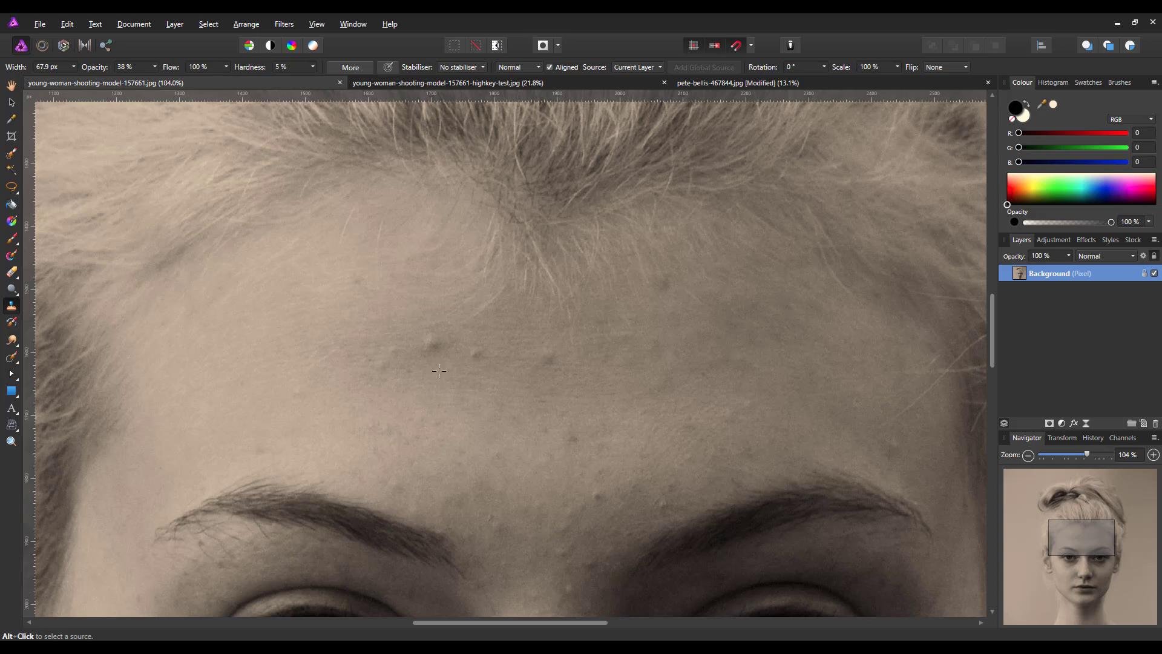
key(alt)
key(alt)
alt+click(439, 368)
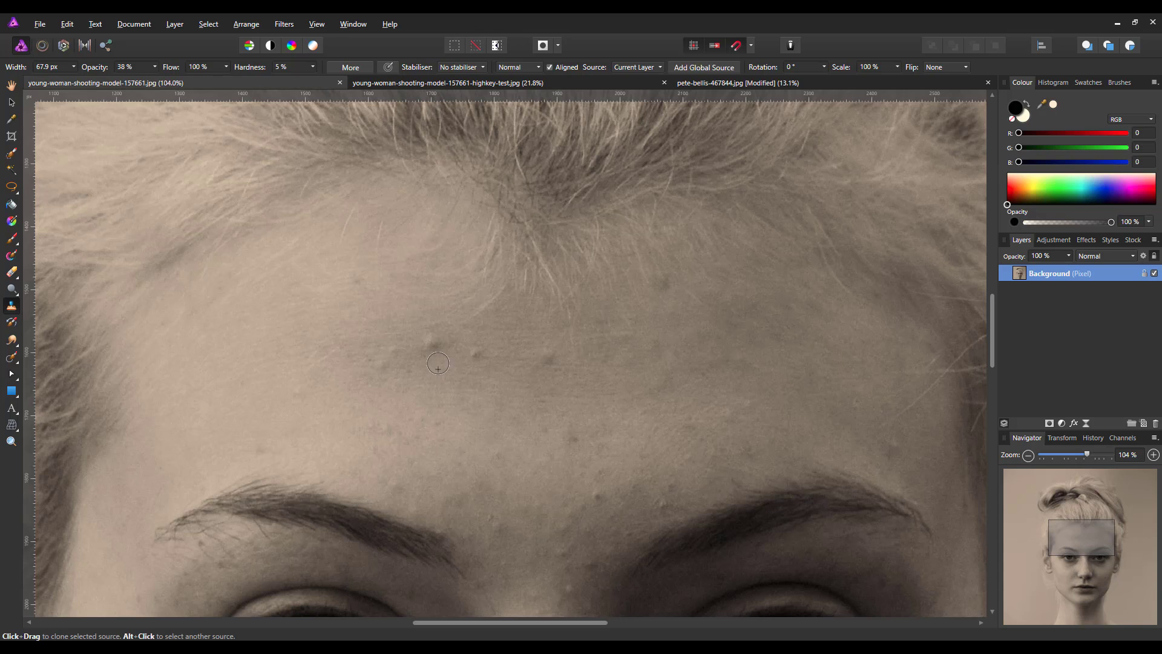
click(428, 347)
click(431, 344)
alt+click(413, 360)
alt+click(551, 376)
alt+click(580, 488)
- Clone clean skin over the spots between the eyebrows
scroll(599, 502, down, 2)
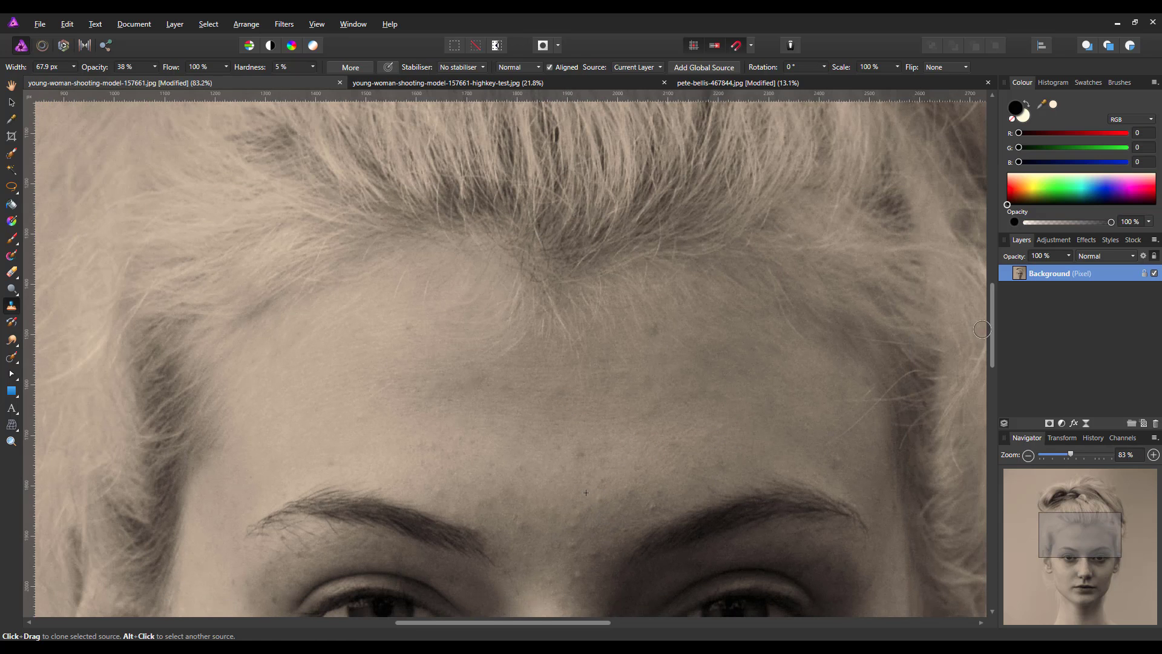
drag(993, 304, 994, 351)
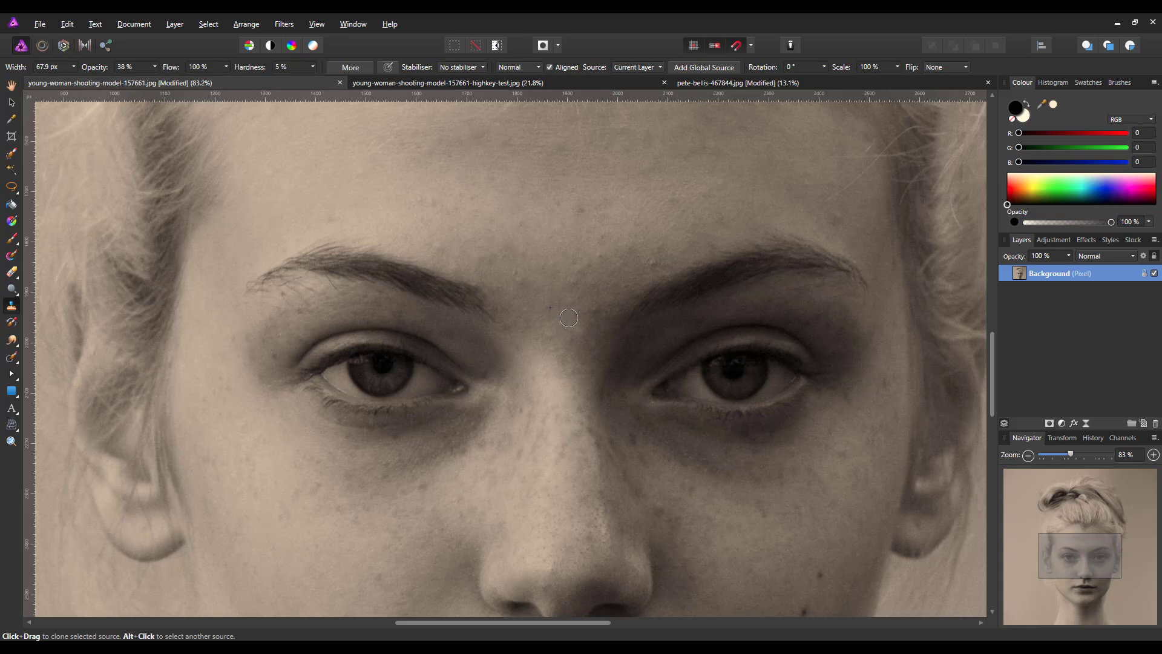
key(alt)
key(alt)
drag(666, 257, 652, 262)
- Clone out the dark mark on the cheek beside the mouth, then fit the whole photo in view
alt+click(530, 272)
drag(993, 341, 1000, 402)
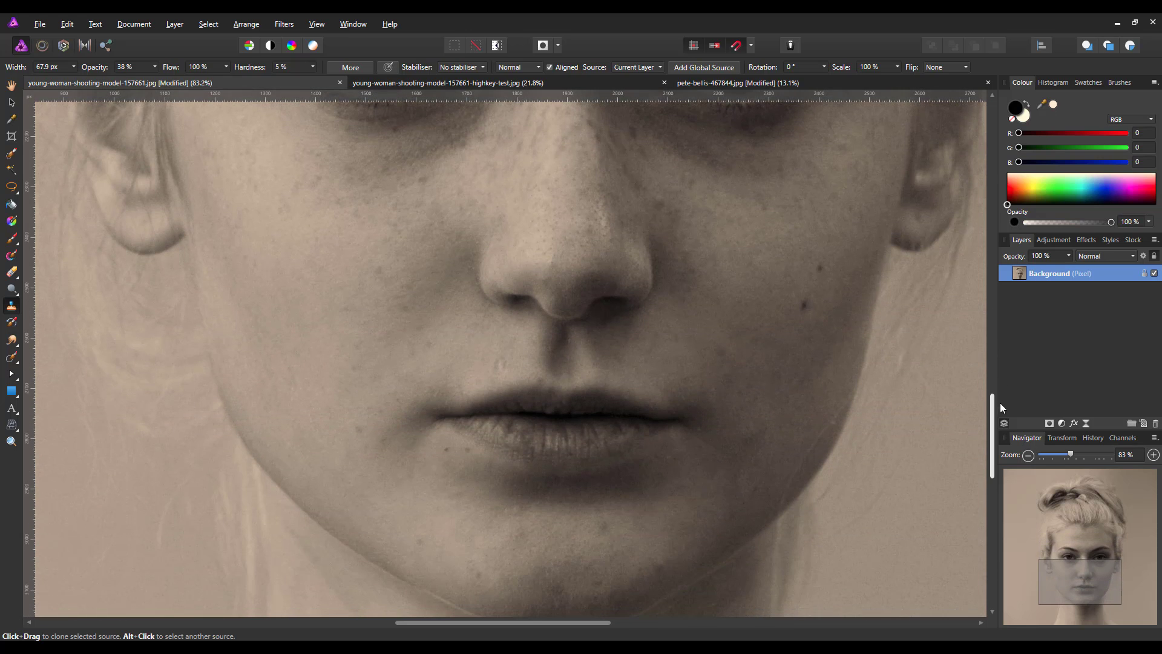
alt+click(801, 322)
click(804, 307)
alt+click(499, 366)
scroll(860, 395, down, 2)
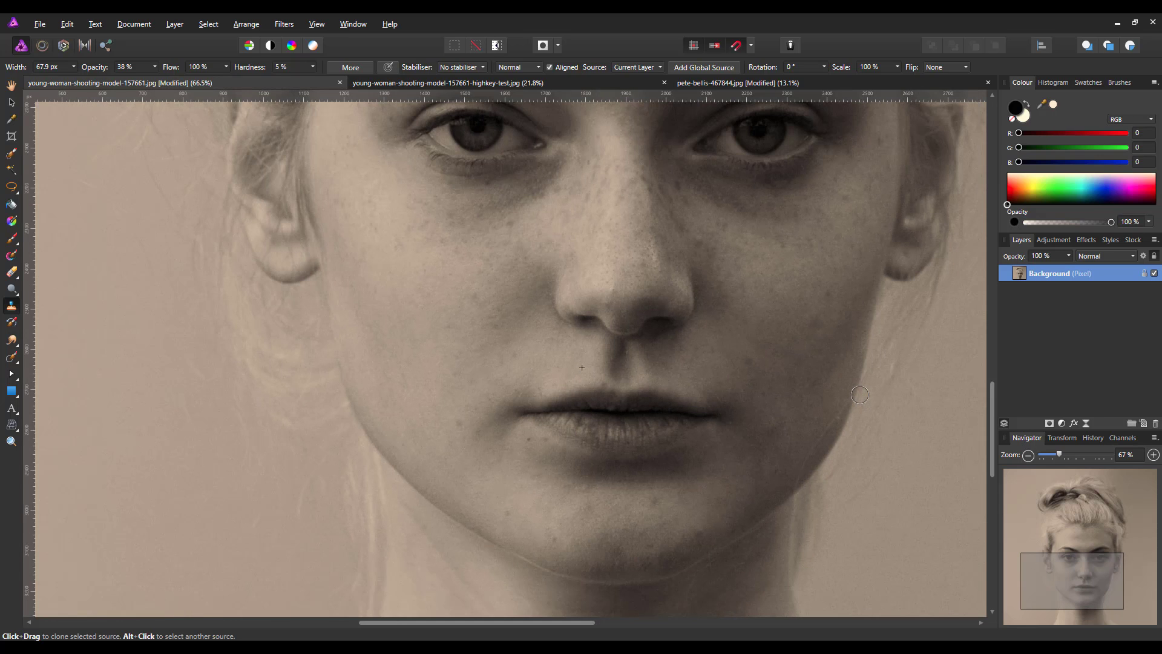
key(ctrl+0)
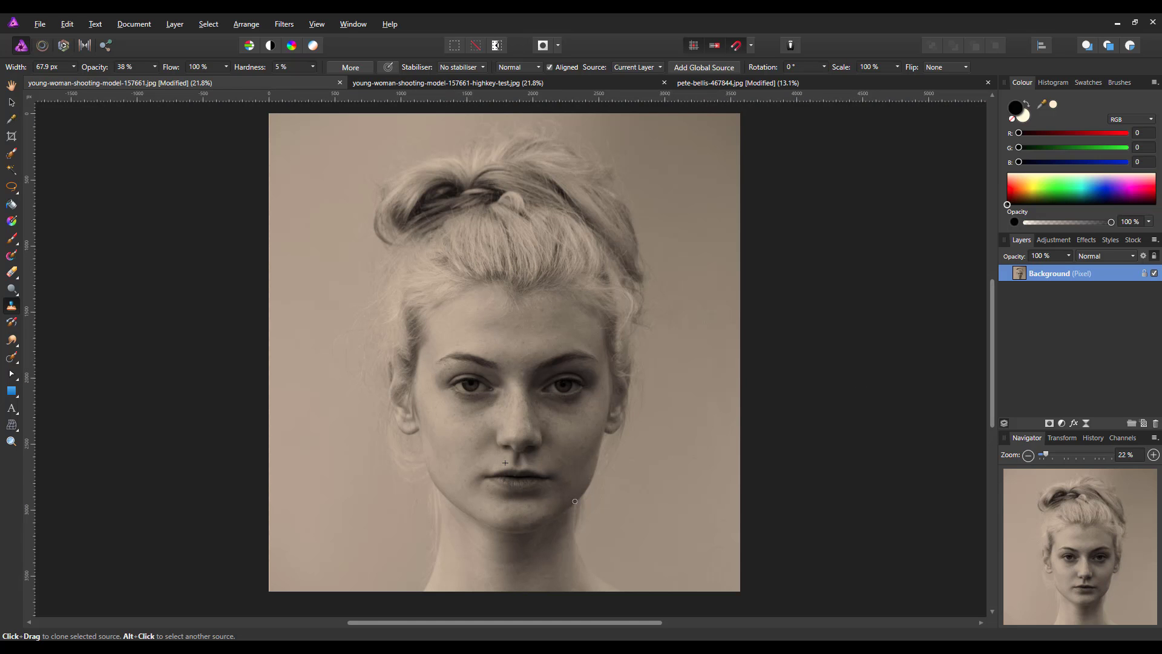
scroll(574, 376, up, 5)
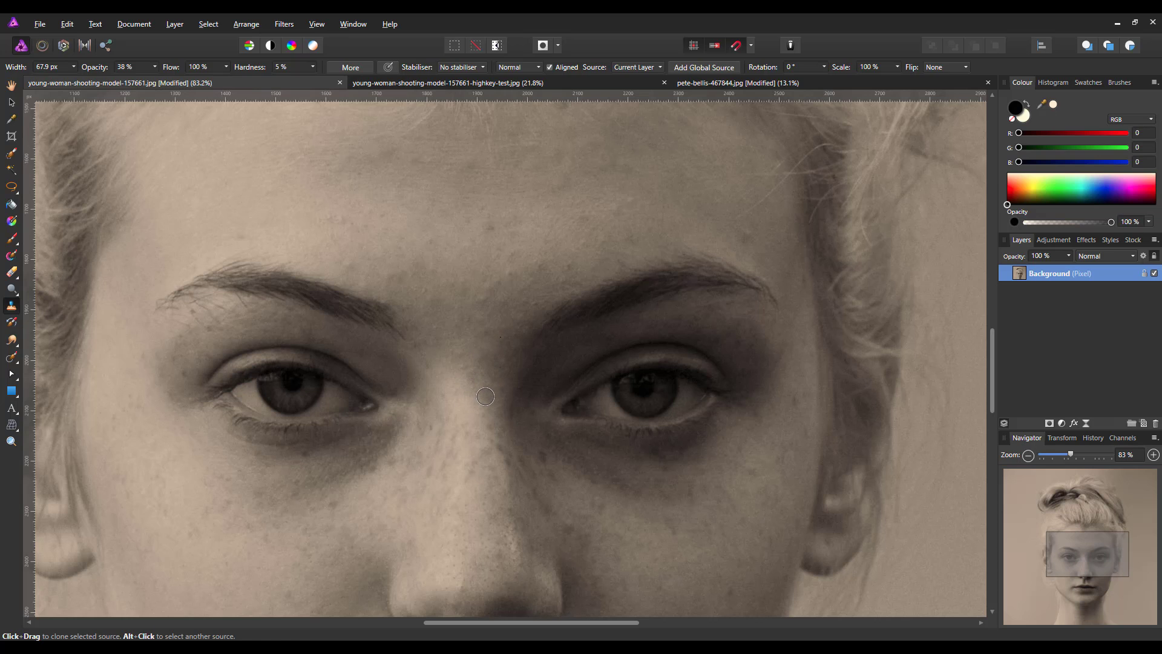
key(ctrl+0)
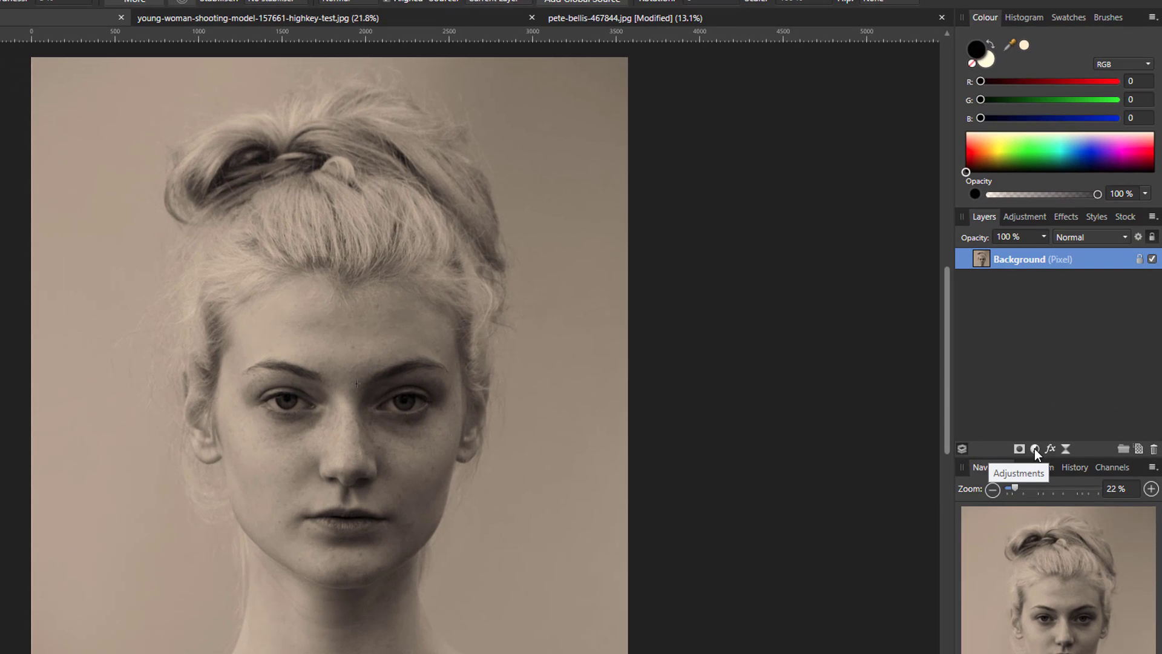
- Add a Brightness and Contrast adjustment at 100% brightness, 35% contrast, merged into Background
click(1034, 448)
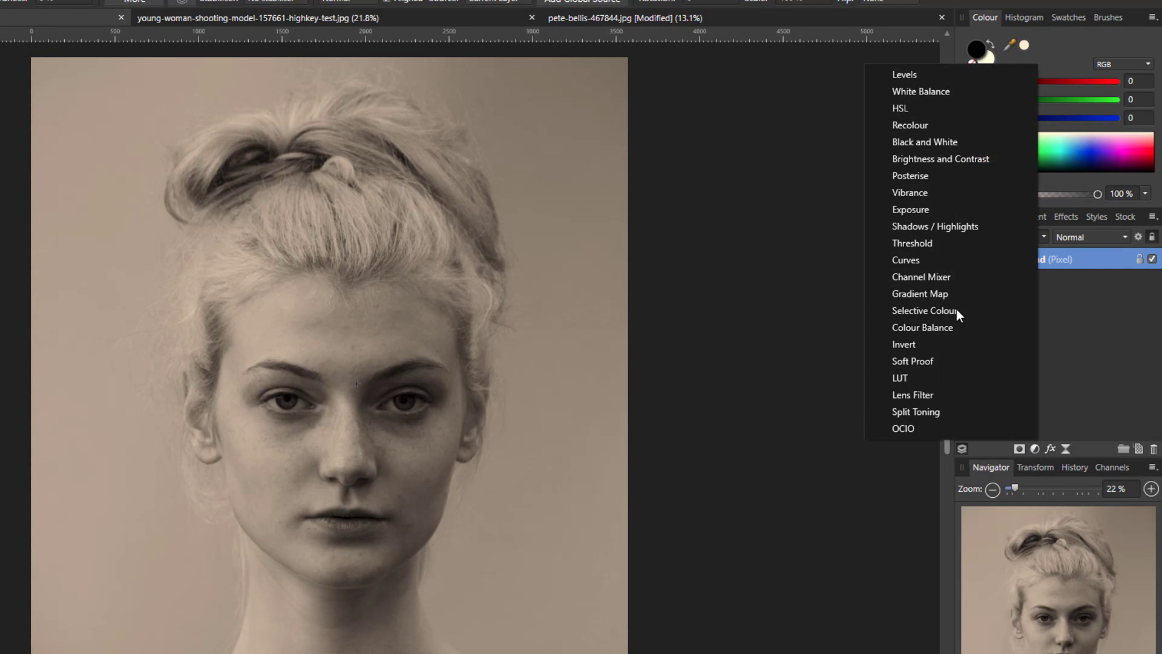
click(910, 161)
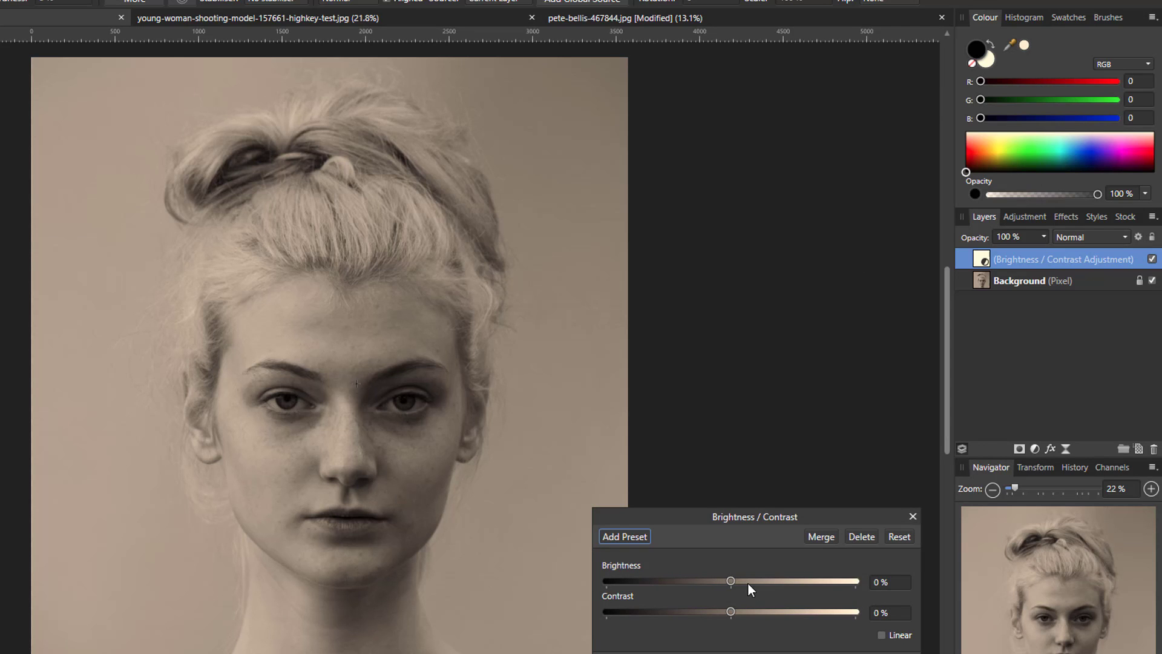
drag(731, 581, 859, 581)
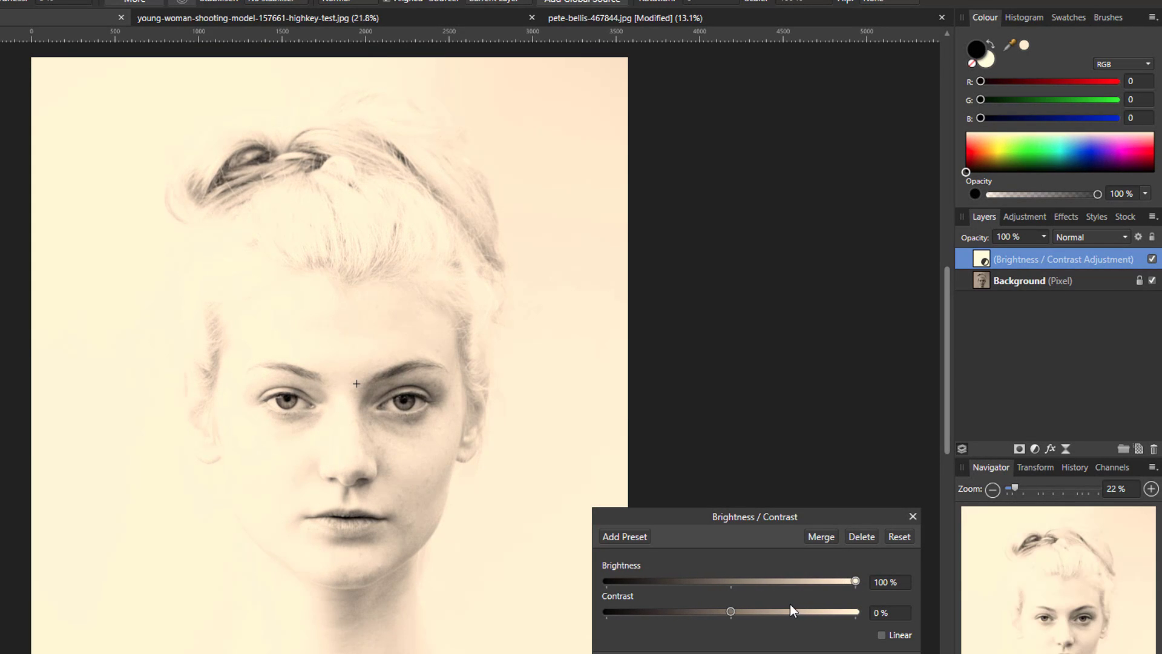
drag(734, 613, 771, 614)
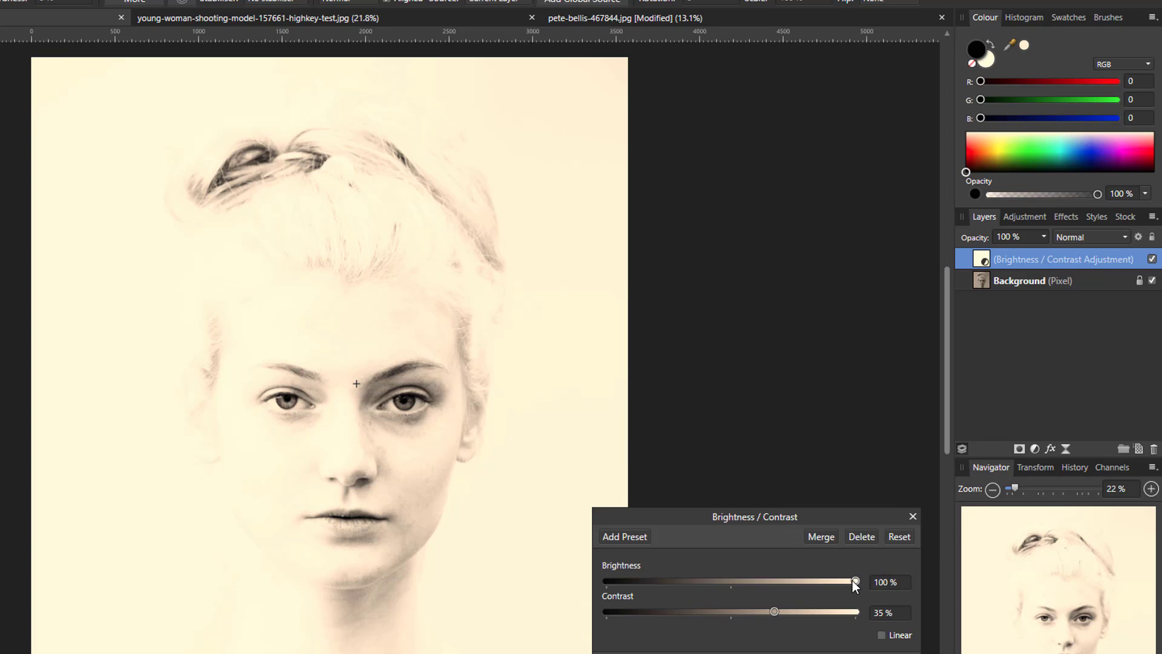
mouse_move(855, 583)
mouse_down()
mouse_move(827, 582)
mouse_move(862, 580)
mouse_up()
click(823, 537)
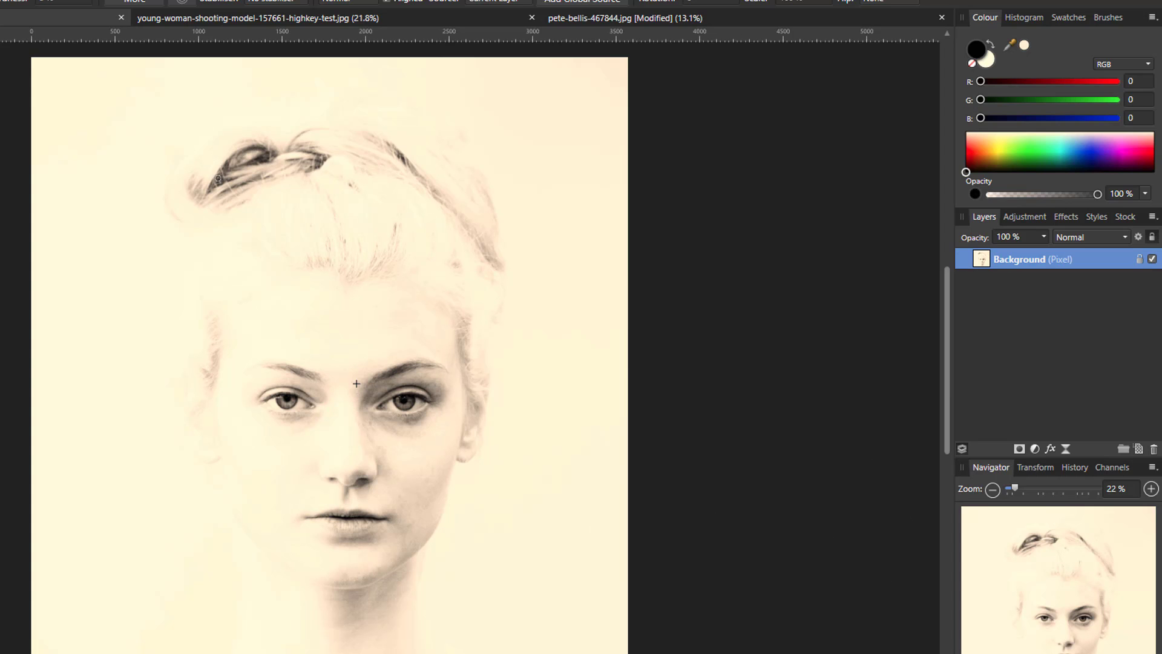
key(h)
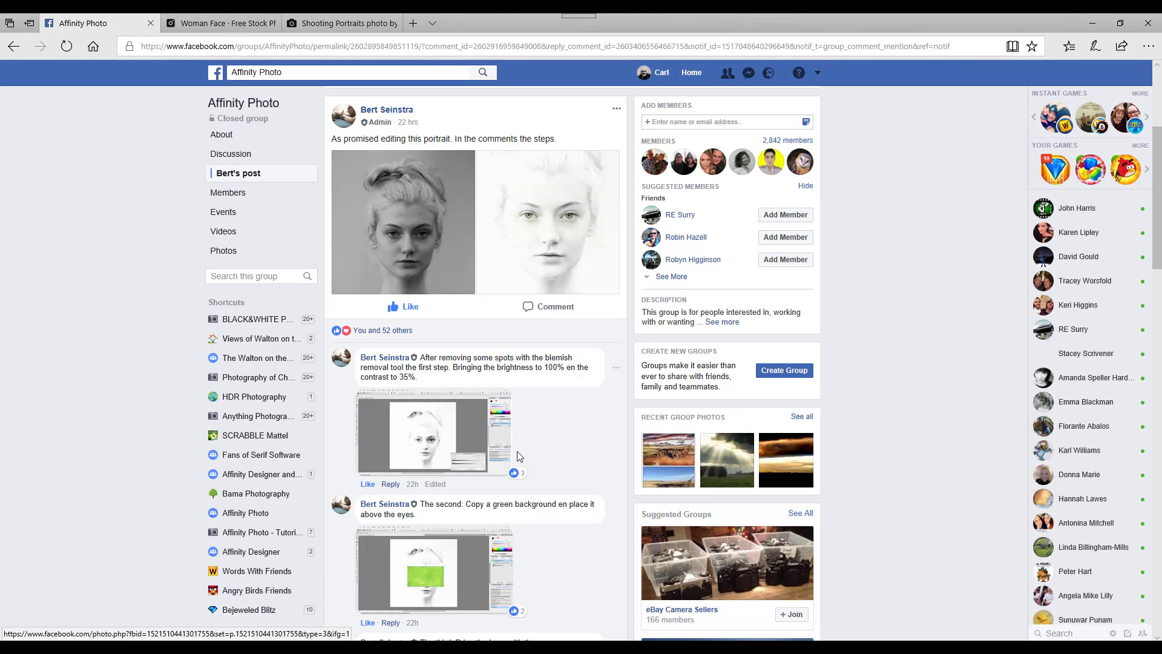
scroll(460, 424, down, 3)
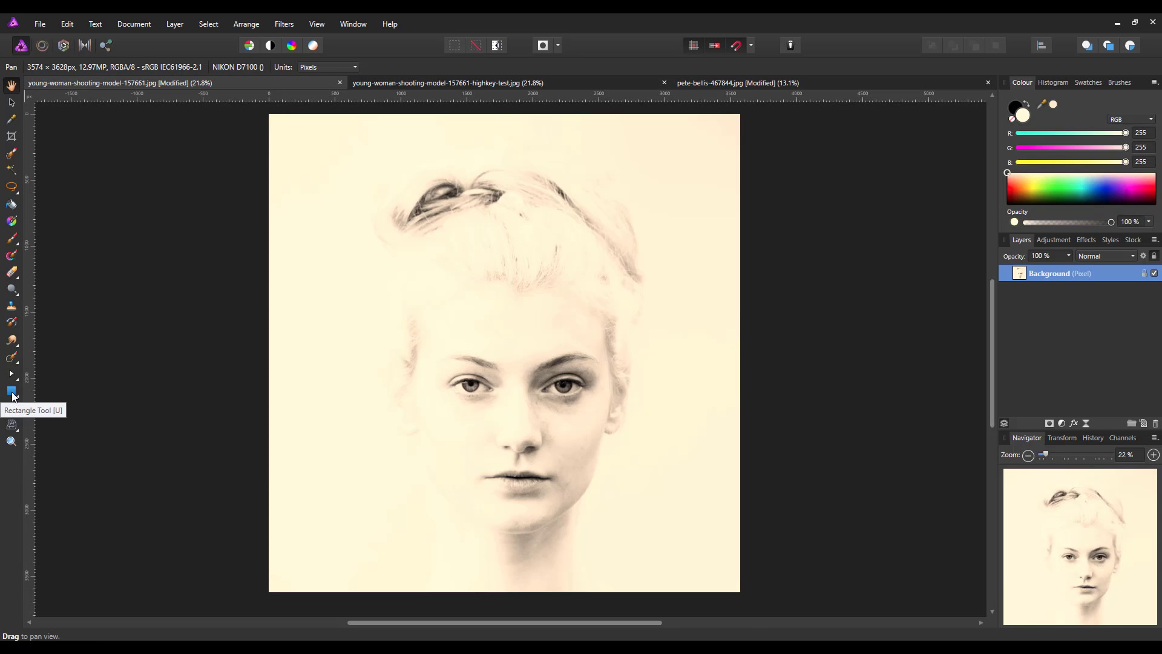
- Draw a rectangle across the portrait's eyes and fill it with bright green
click(12, 393)
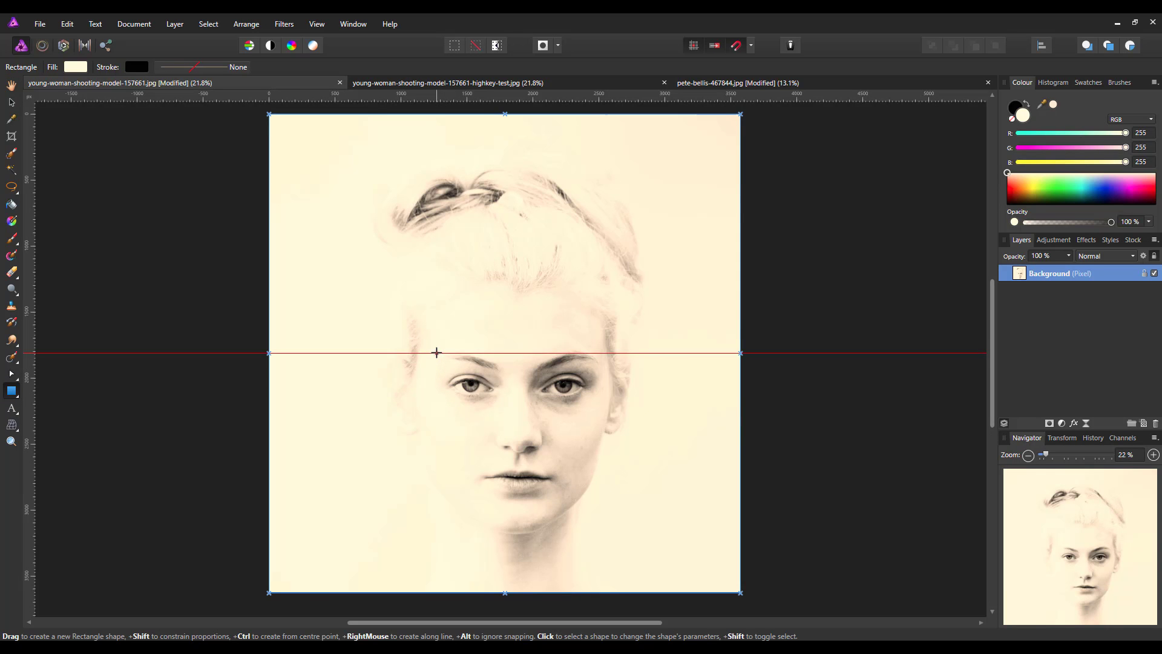
drag(437, 353, 605, 416)
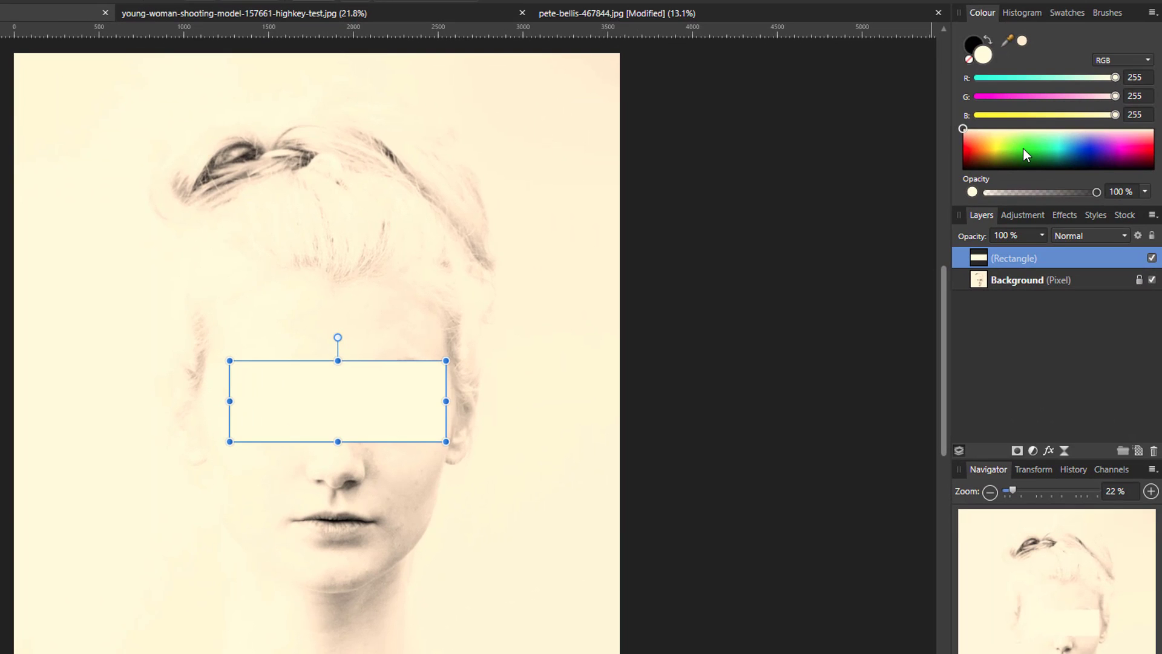
click(1024, 148)
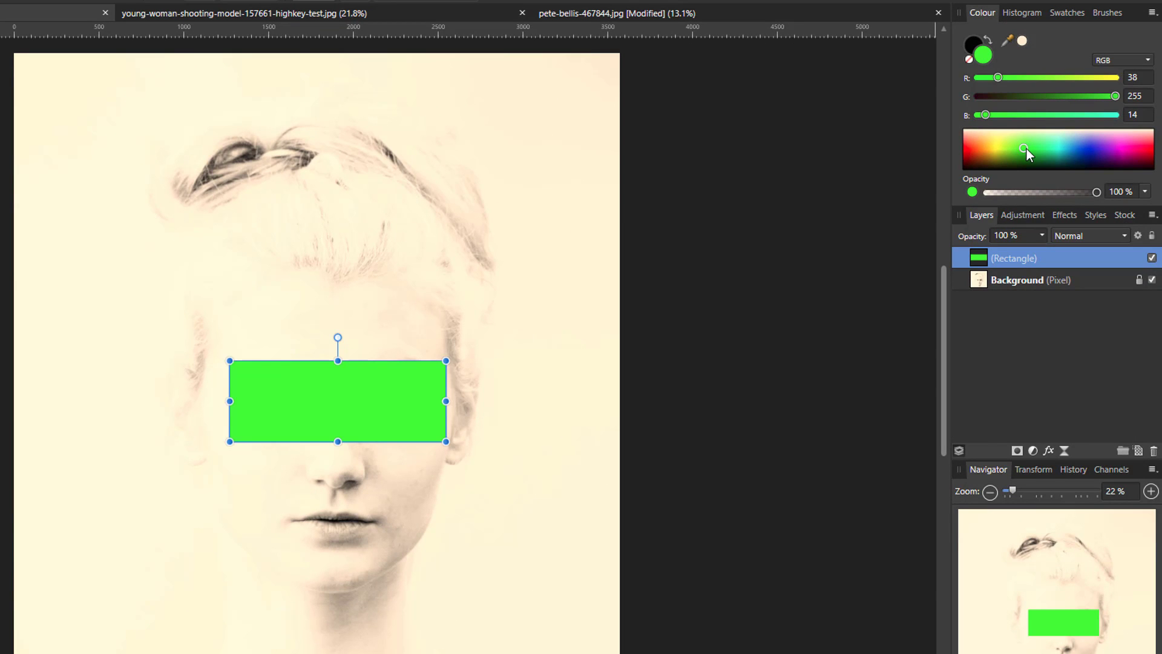
click(1030, 148)
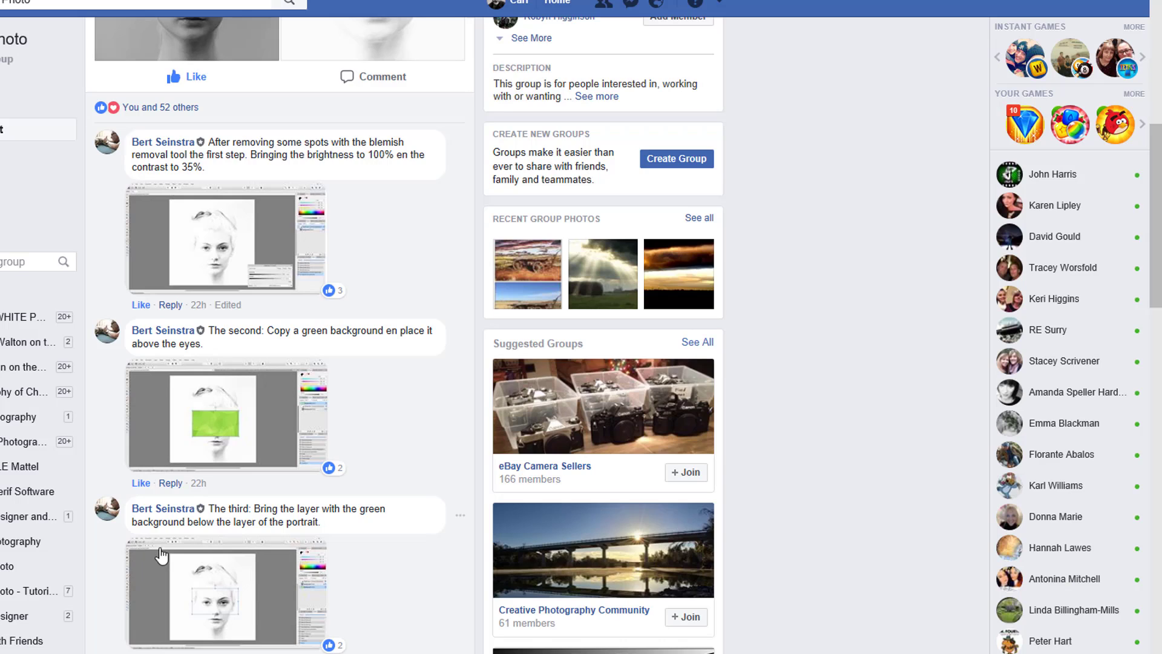
- Scroll the Facebook post to the fourth step about erasing with a low-opacity brush
scroll(388, 587, down, 3)
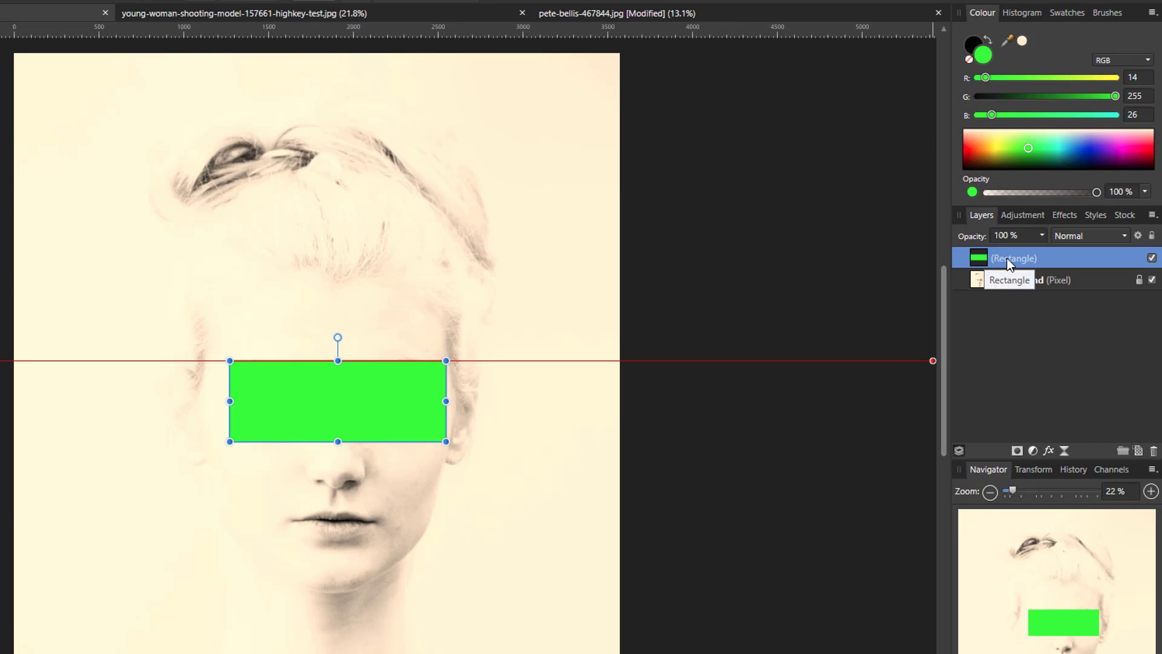
- Move the green Rectangle layer beneath the Background layer in the Layers panel
drag(1005, 256, 1001, 316)
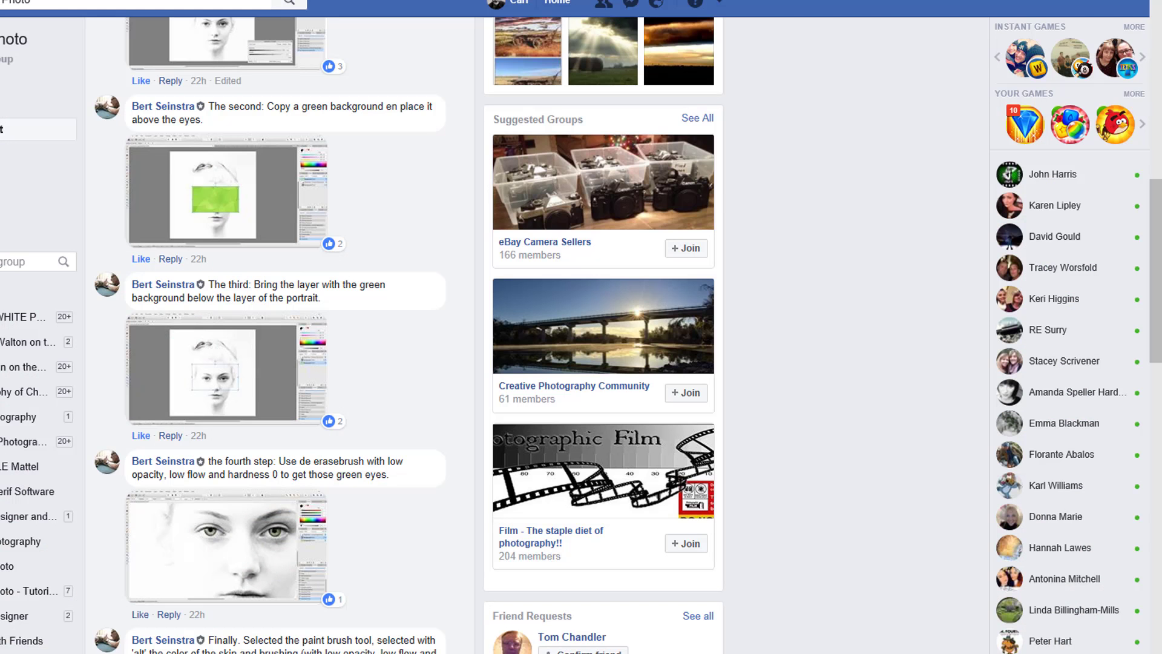
- Read the post's eraser and final brushing steps, then return to the portrait in Affinity Photo
scroll(395, 522, down, 2)
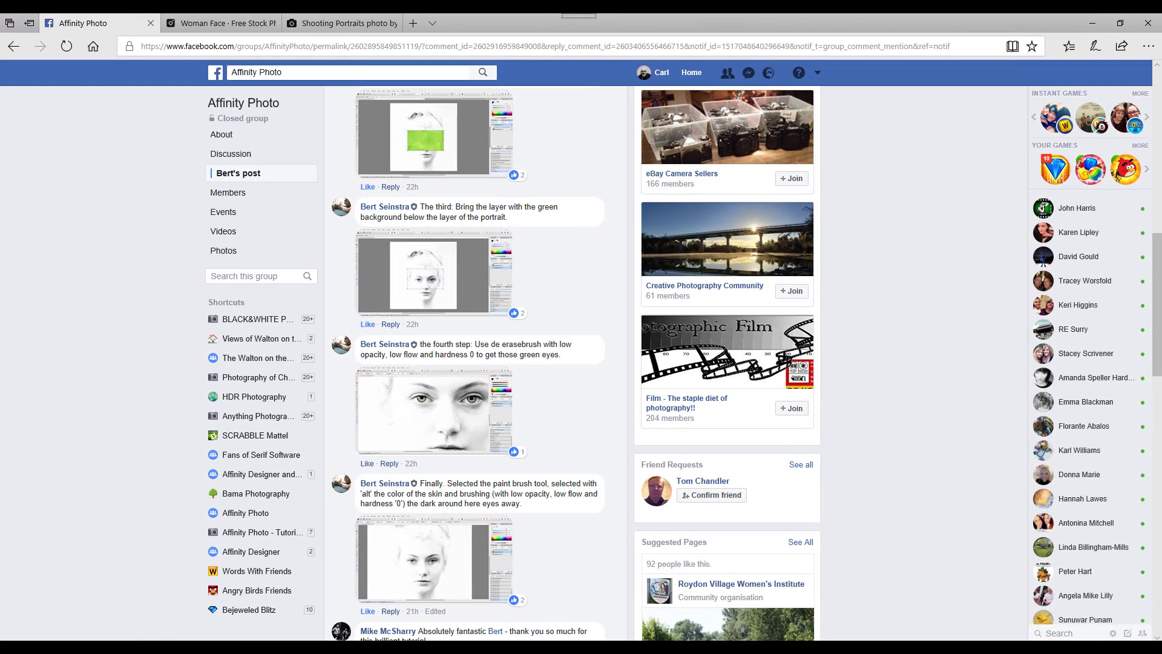
mouse_move(402, 648)
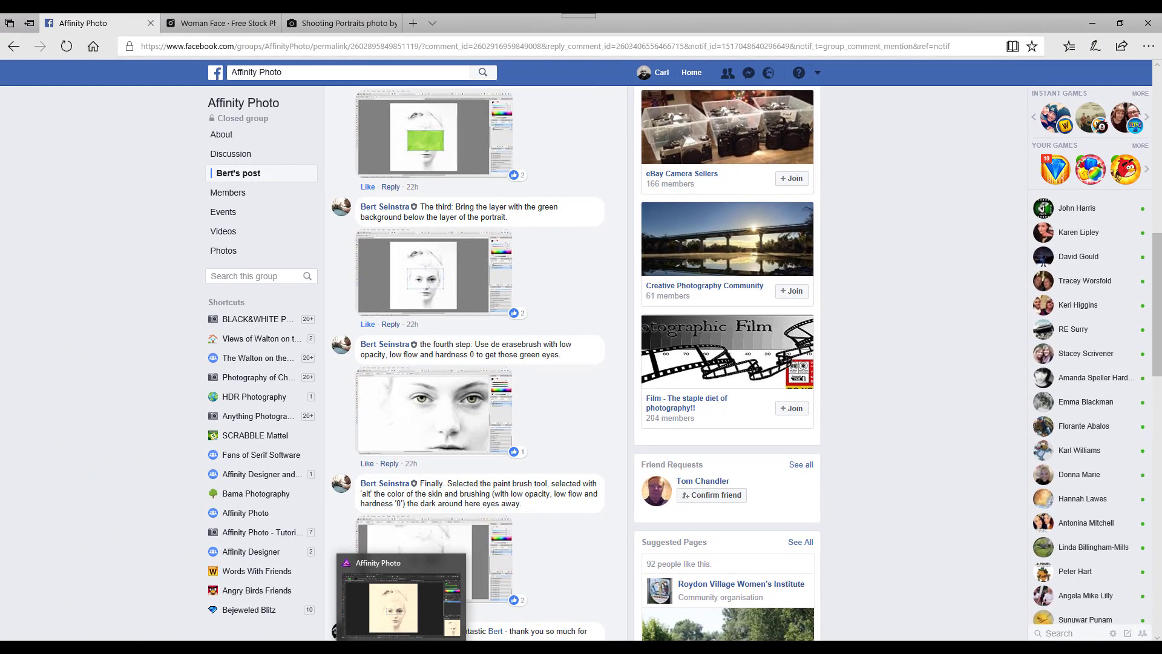
click(401, 648)
- Zoom in on the eyes and make a first soft, light eraser pass over the left iris
scroll(440, 412, up, 3)
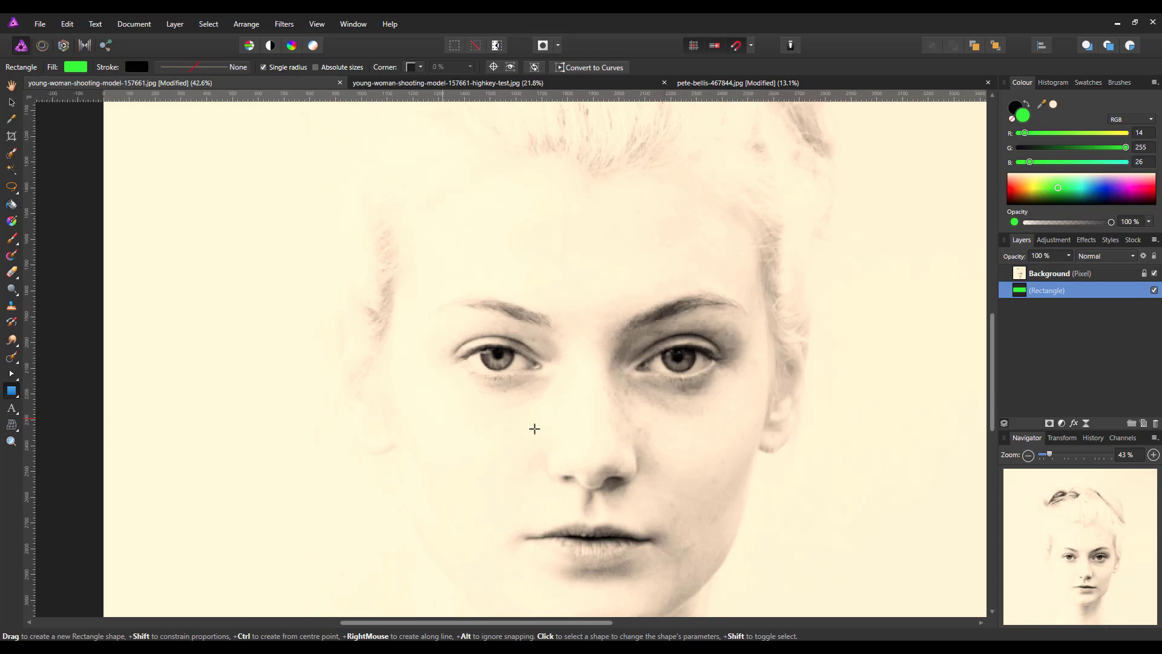
scroll(656, 436, up, 3)
scroll(813, 433, up, 1)
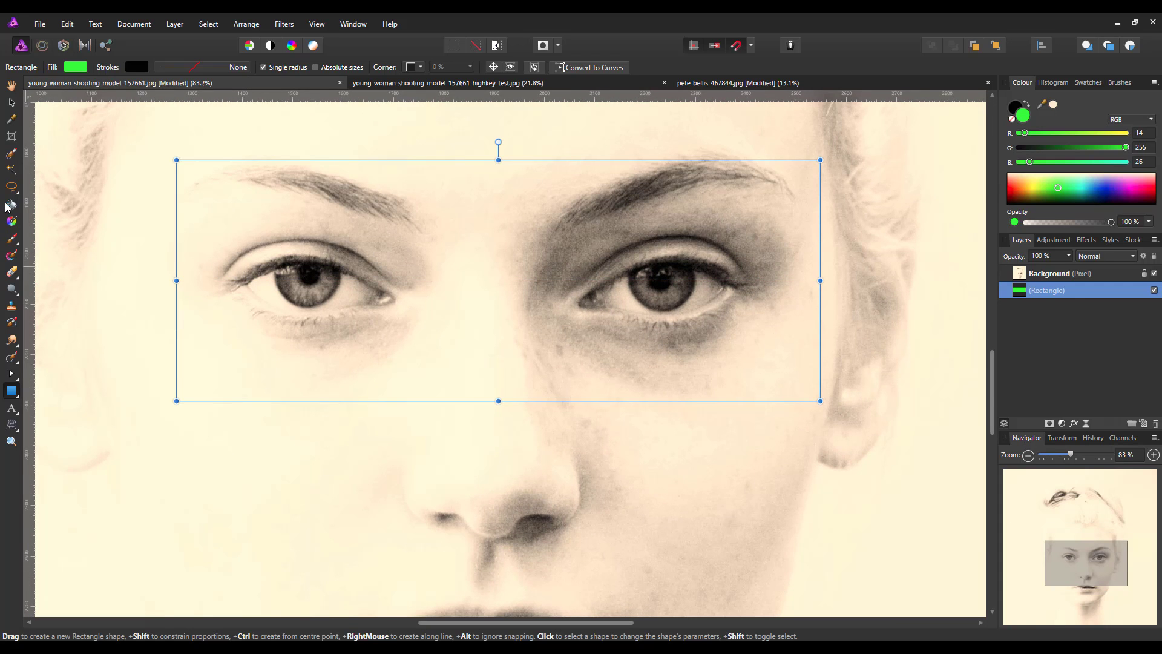
click(14, 274)
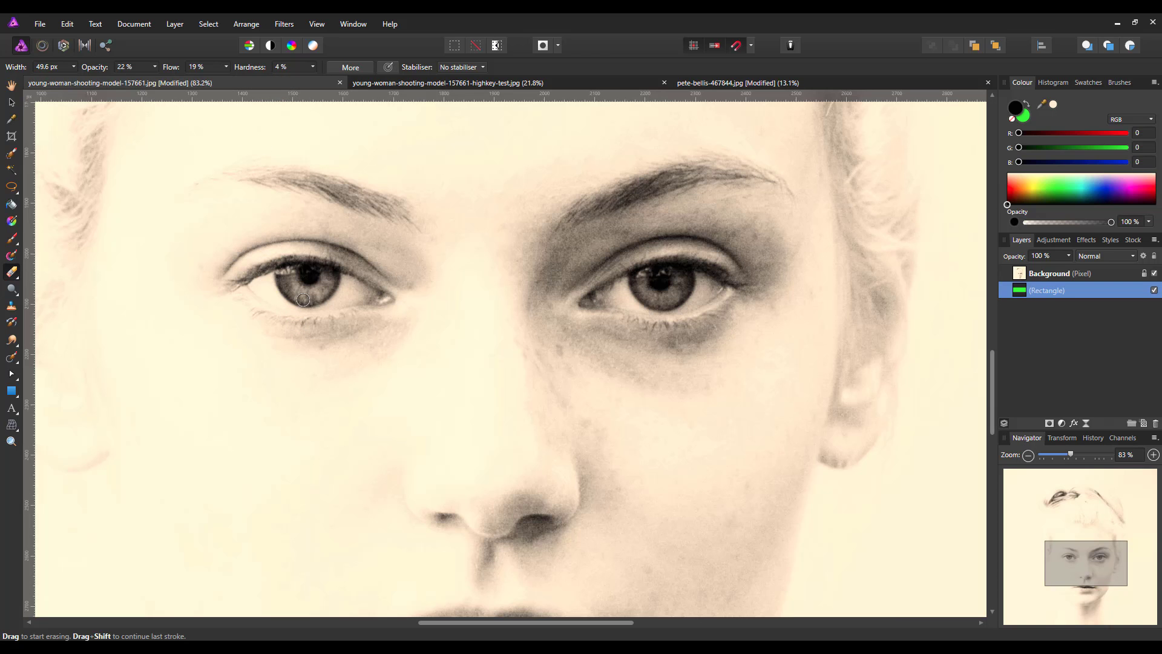
scroll(253, 335, up, 1)
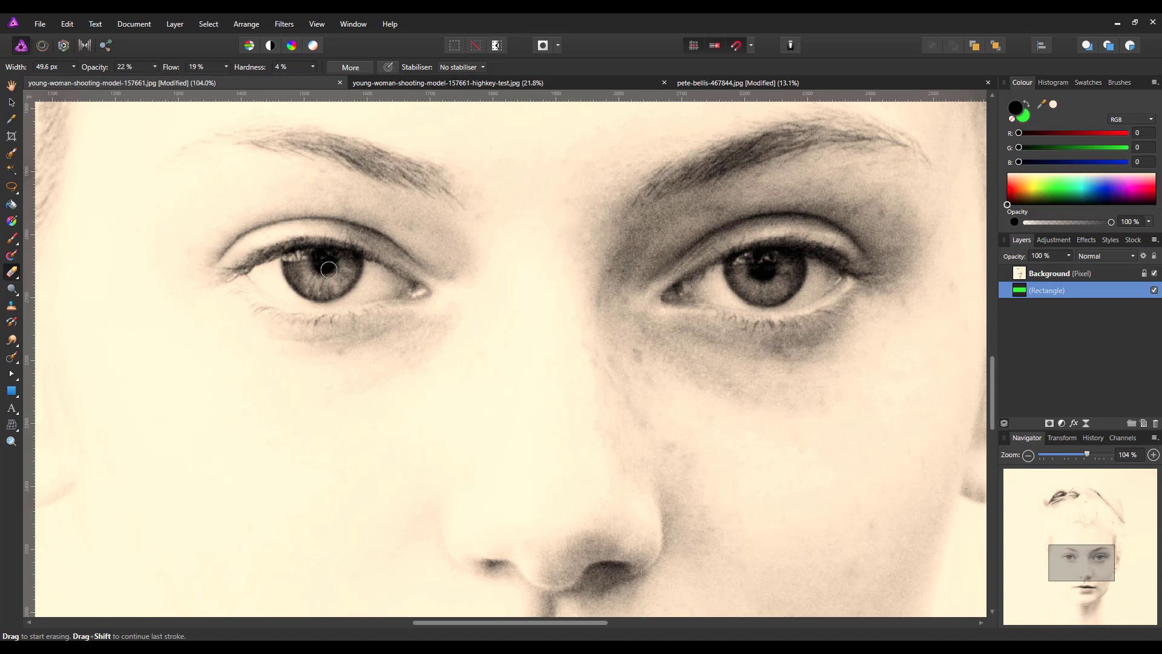
mouse_move(298, 267)
mouse_down()
mouse_move(329, 286)
mouse_move(350, 266)
mouse_move(333, 289)
mouse_move(299, 268)
mouse_move(321, 289)
mouse_move(349, 264)
mouse_up()
- On the Background layer, erase over both irises to reveal green, then fit the portrait in view
click(1053, 273)
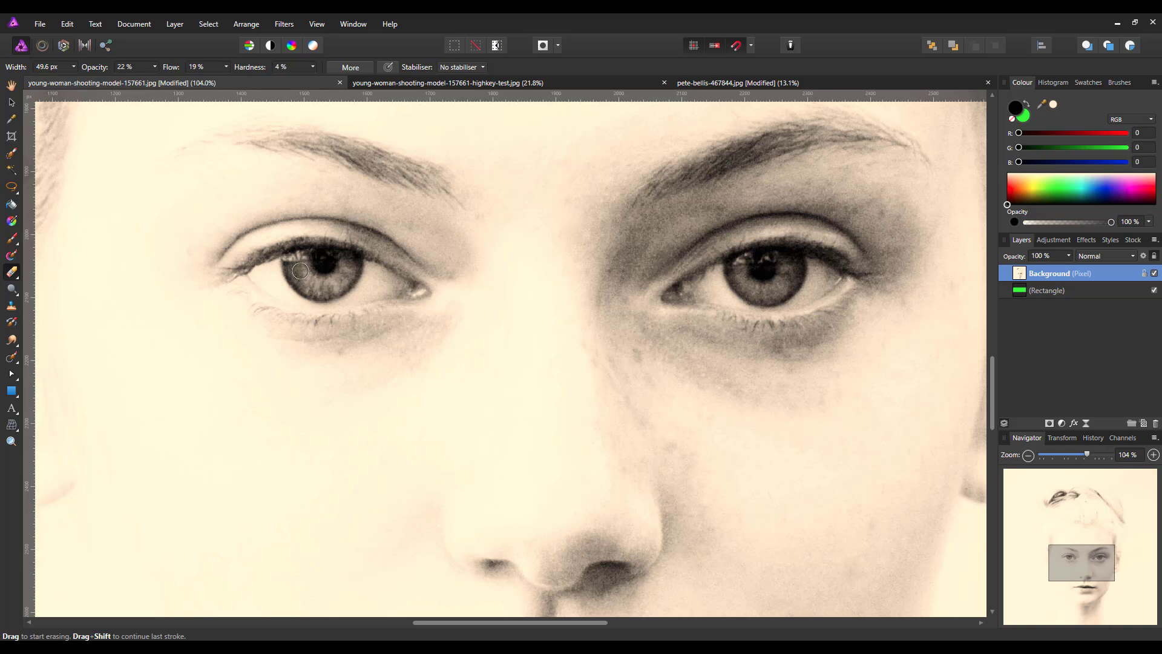
mouse_move(291, 286)
mouse_down()
mouse_move(291, 257)
mouse_move(317, 287)
mouse_move(350, 263)
mouse_move(337, 280)
mouse_move(301, 278)
mouse_move(327, 290)
mouse_move(350, 260)
mouse_move(344, 279)
mouse_move(321, 288)
mouse_move(296, 263)
mouse_move(315, 291)
mouse_move(346, 265)
mouse_move(310, 281)
mouse_up()
mouse_move(737, 267)
mouse_down()
mouse_move(778, 292)
mouse_move(788, 266)
mouse_move(783, 287)
mouse_move(767, 291)
mouse_move(739, 265)
mouse_move(749, 289)
mouse_move(776, 293)
mouse_move(791, 264)
mouse_move(774, 293)
mouse_move(750, 286)
mouse_move(740, 266)
mouse_move(752, 292)
mouse_move(782, 295)
mouse_move(791, 262)
mouse_move(778, 294)
mouse_move(740, 270)
mouse_move(783, 297)
mouse_move(751, 292)
mouse_up()
mouse_move(341, 295)
mouse_down()
mouse_move(351, 263)
mouse_move(332, 286)
mouse_move(311, 286)
mouse_move(295, 265)
mouse_move(329, 294)
mouse_move(348, 264)
mouse_move(331, 290)
mouse_move(294, 261)
mouse_move(322, 284)
mouse_move(350, 262)
mouse_move(346, 278)
mouse_move(307, 281)
mouse_move(298, 267)
mouse_move(333, 284)
mouse_up()
mouse_move(744, 276)
mouse_down()
mouse_move(737, 267)
mouse_move(745, 289)
mouse_move(791, 290)
mouse_move(795, 271)
mouse_move(778, 293)
mouse_move(792, 266)
mouse_move(781, 279)
mouse_up()
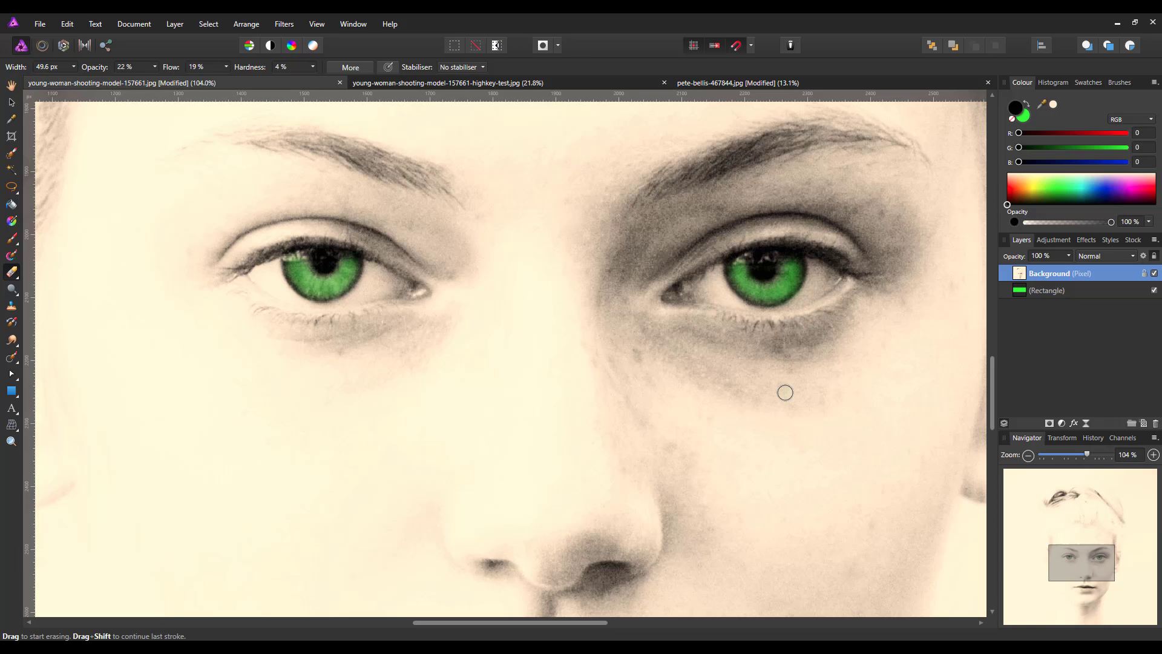
key(ctrl+0)
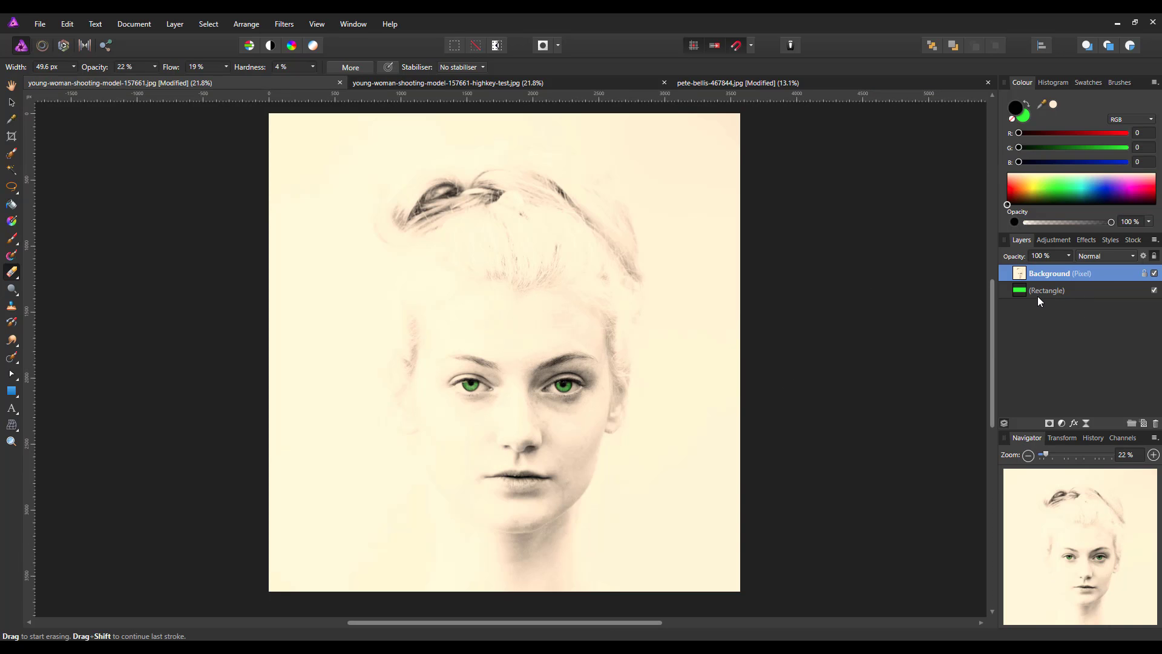
- Lower the green rectangle layer's opacity to 86%
click(1090, 288)
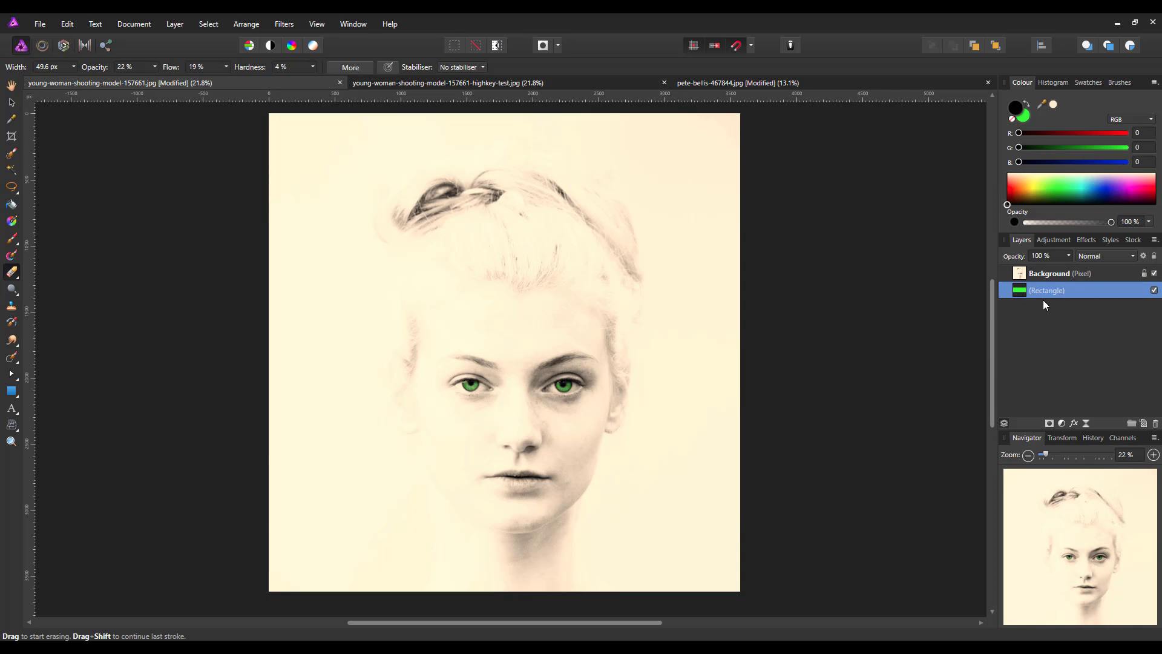
click(1070, 256)
drag(1044, 266, 1041, 267)
- Reread the tutorial's final comment in the browser and view the Pexels source-photo page
key(alt+Tab)
scroll(566, 423, down, 3)
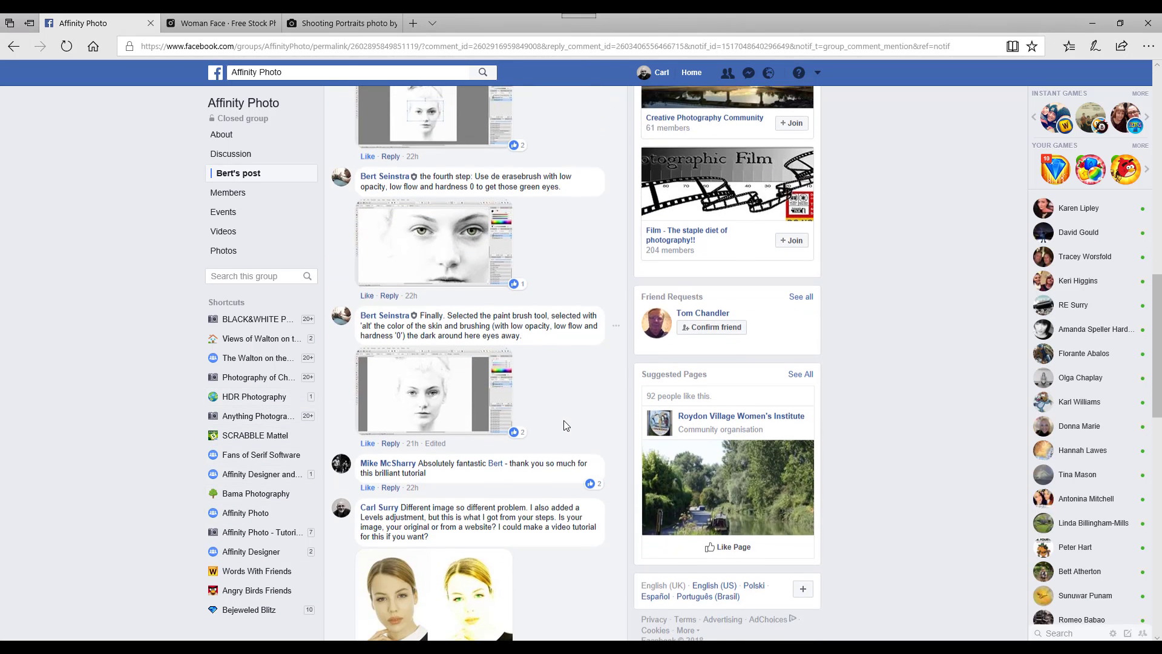
scroll(566, 423, up, 1)
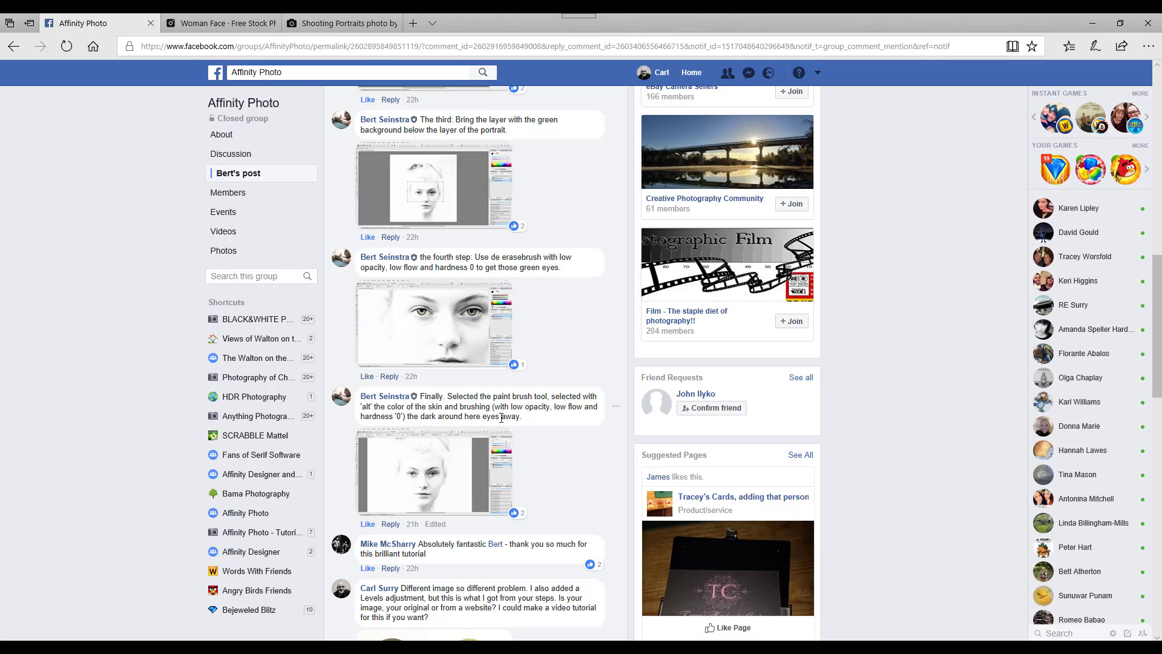
click(233, 26)
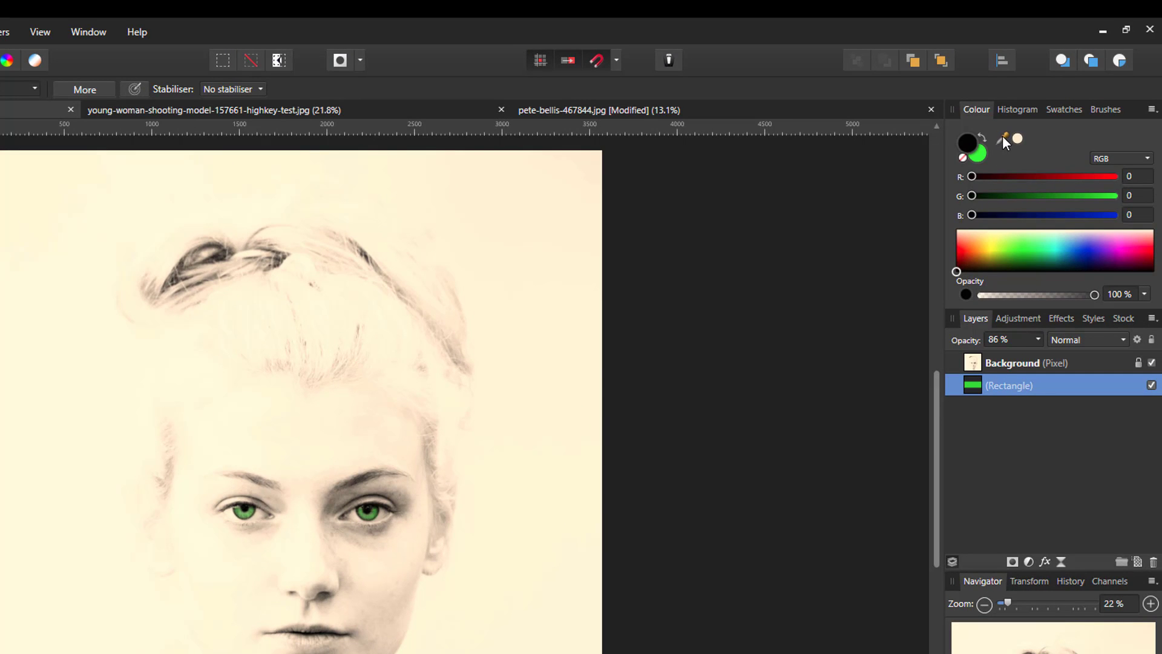
- Pick the Paint Brush with a near-white colour sampled from the portrait
drag(1003, 135, 243, 562)
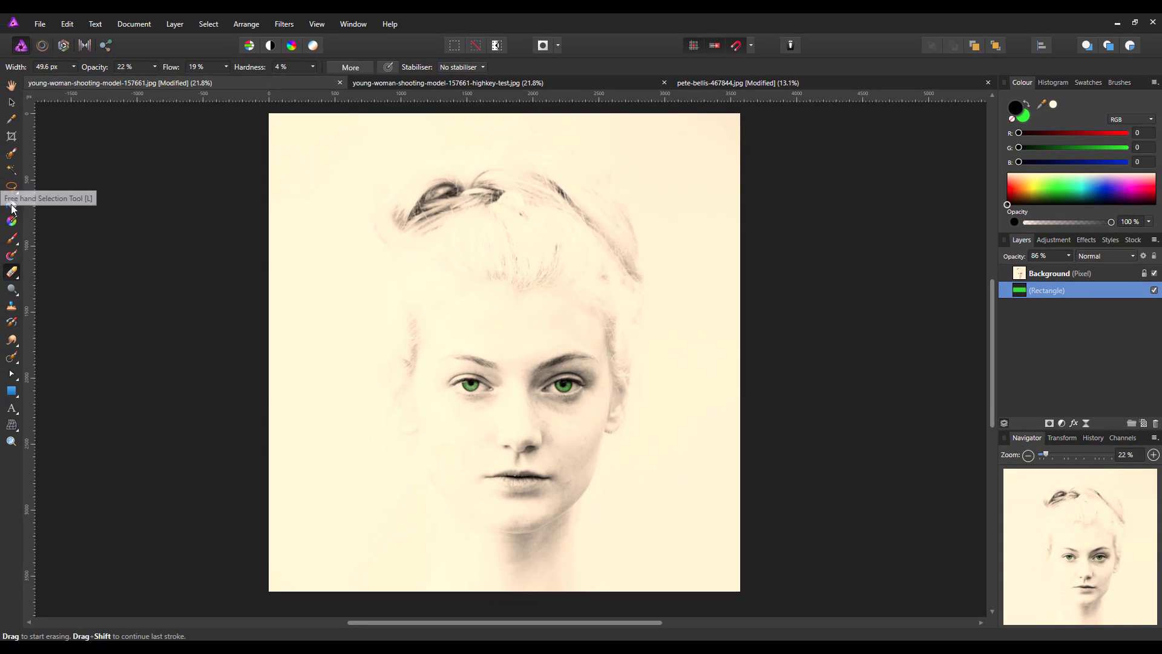
click(11, 239)
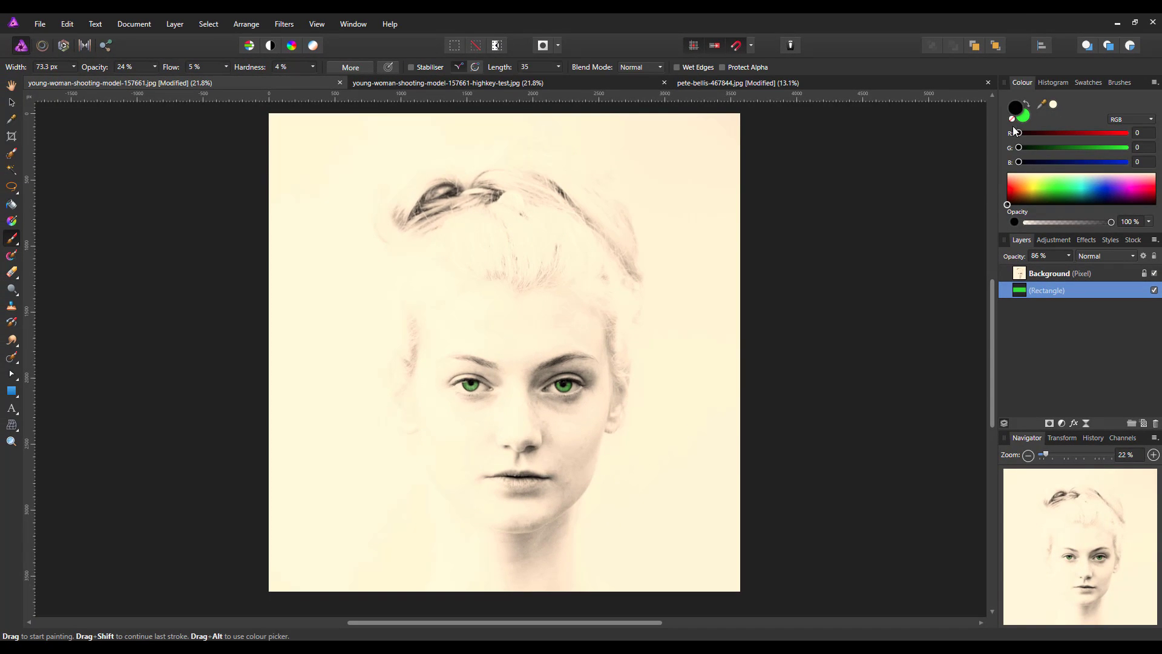
click(1054, 105)
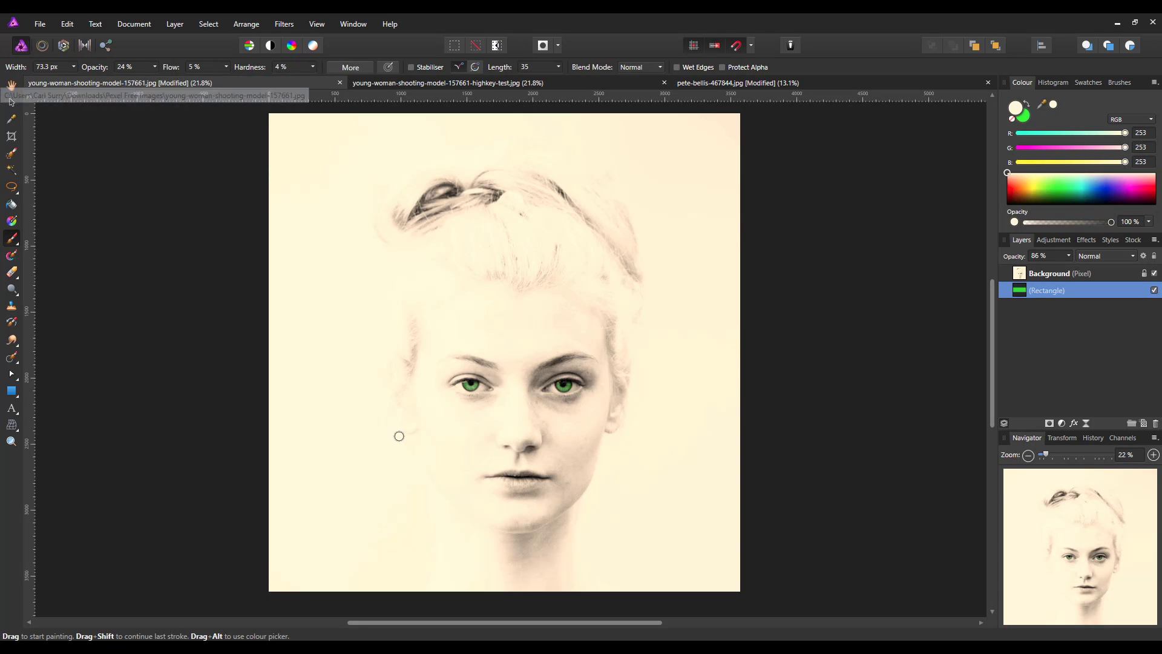
- Paint a trial stroke under the left eye on a new layer, delete it, and select Background
key(ctrl+shift+n)
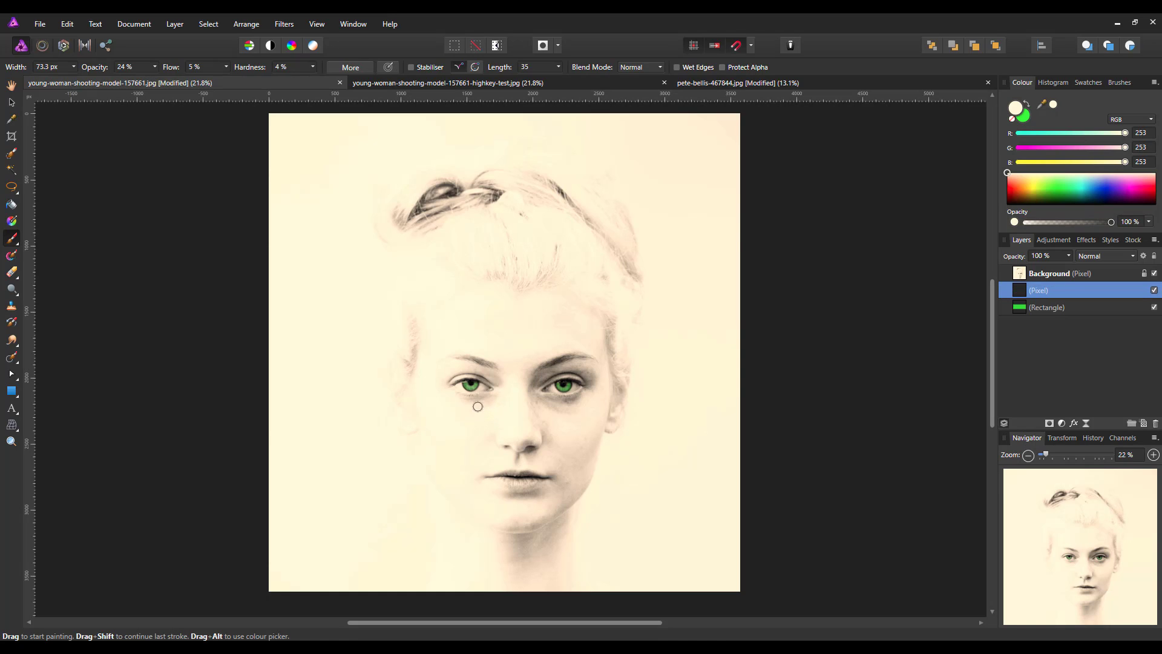
mouse_move(470, 407)
mouse_down()
mouse_move(503, 412)
mouse_move(469, 408)
mouse_up()
right_click(1091, 293)
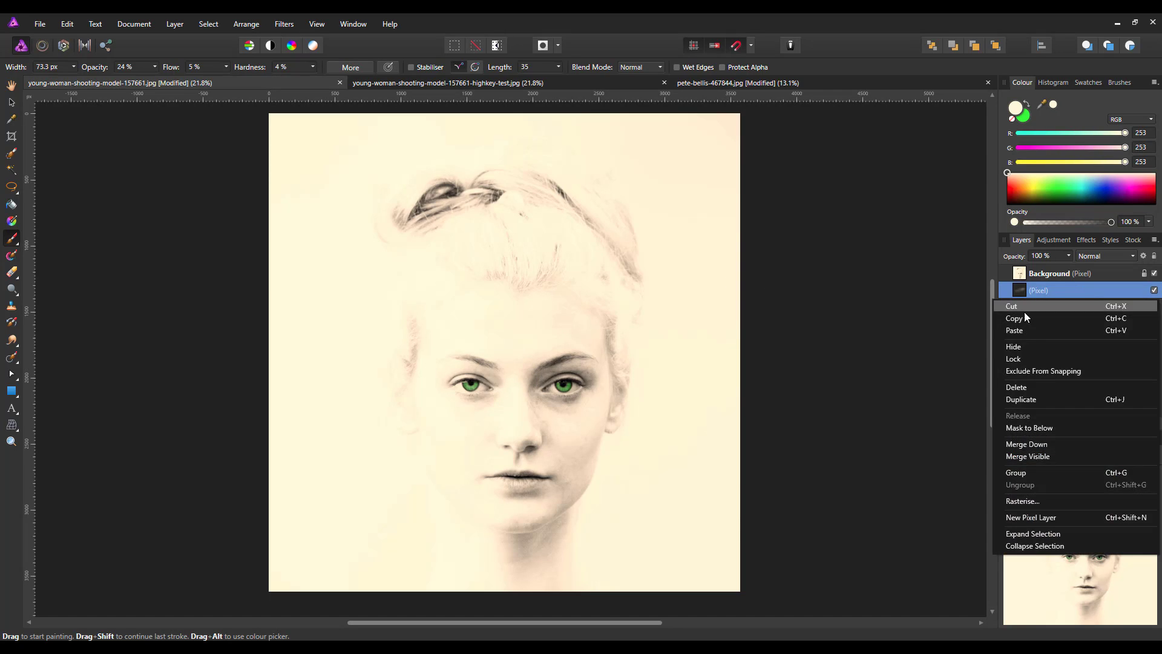
click(1025, 387)
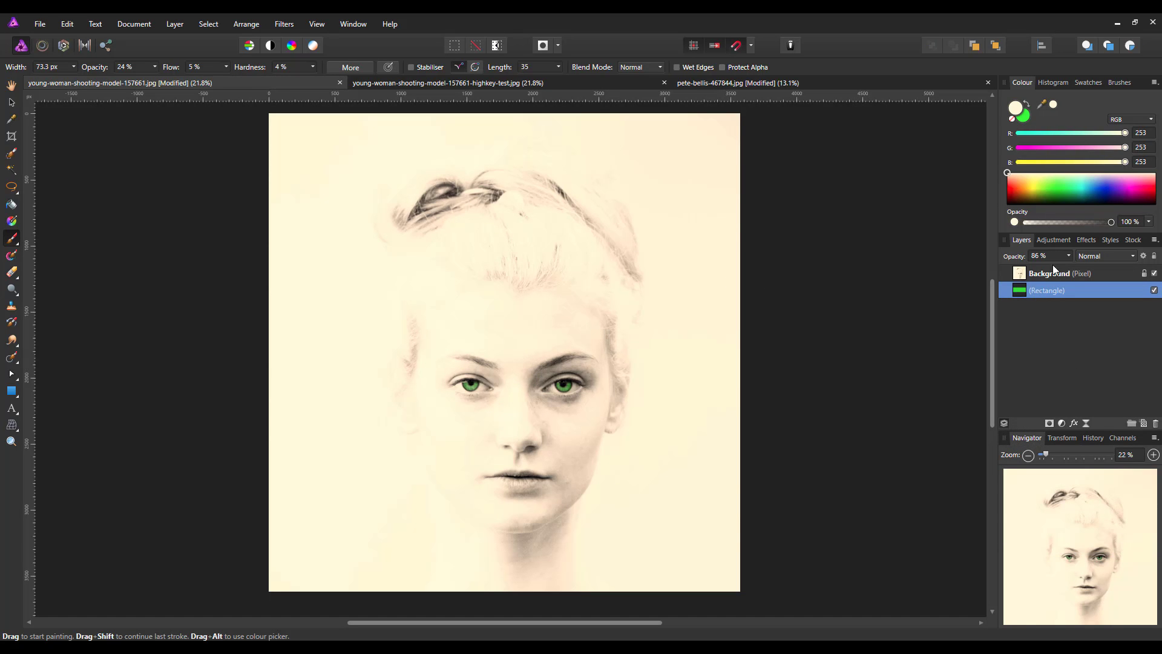
click(1070, 274)
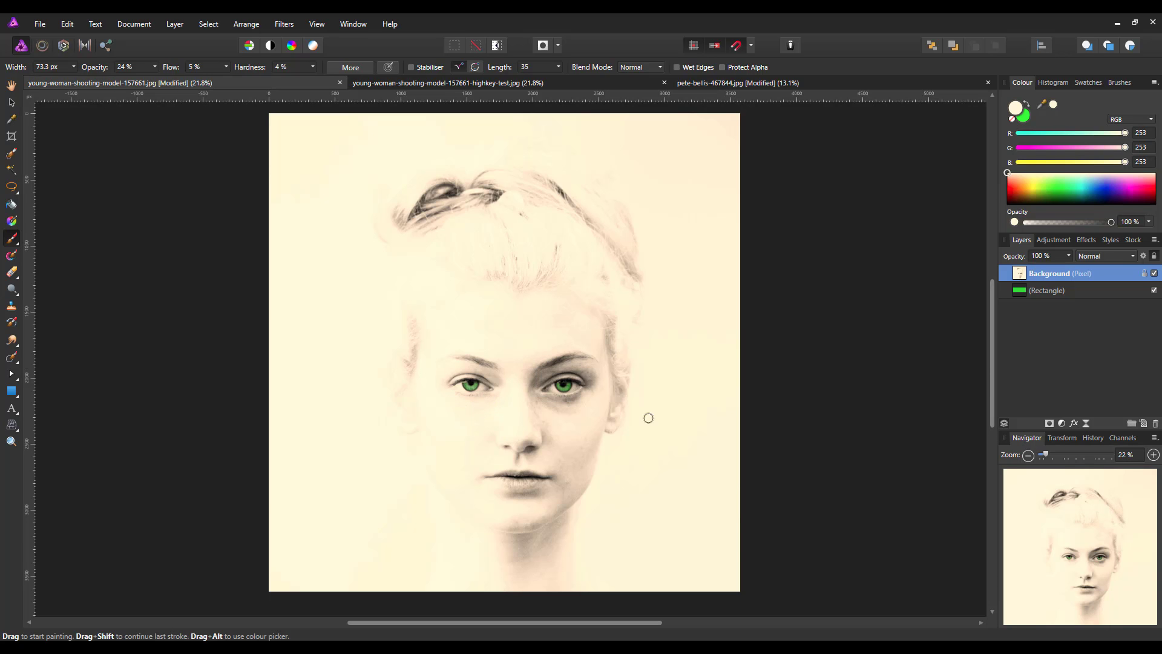
- Sample the face's skin tone and brush softly under the right-hand eye to lighten its shadow
mouse_move(1043, 105)
mouse_down()
mouse_move(783, 234)
mouse_move(586, 392)
mouse_move(569, 426)
mouse_move(595, 465)
mouse_move(593, 418)
mouse_move(579, 416)
mouse_up()
click(1055, 104)
mouse_move(553, 410)
mouse_down()
mouse_move(564, 411)
mouse_move(547, 400)
mouse_move(582, 401)
mouse_move(551, 408)
mouse_move(567, 414)
mouse_move(585, 395)
mouse_move(549, 406)
mouse_move(579, 402)
mouse_up()
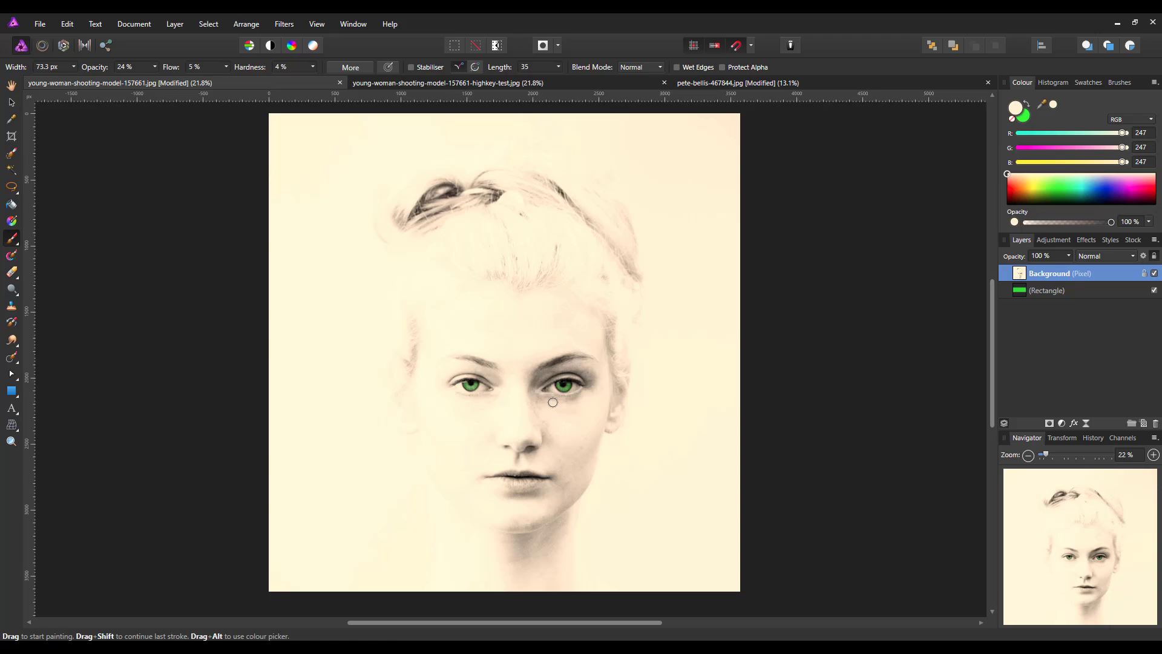
drag(559, 412, 559, 408)
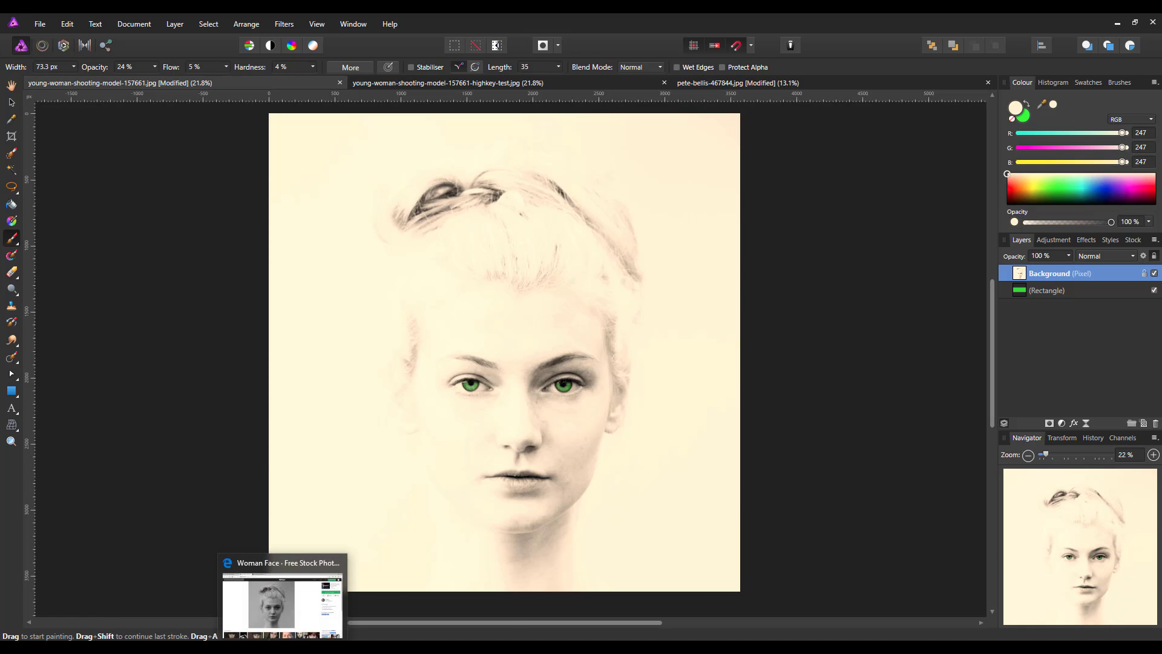
- Return to the Facebook tutorial post and scroll through it to compare original and high-key portraits
click(283, 600)
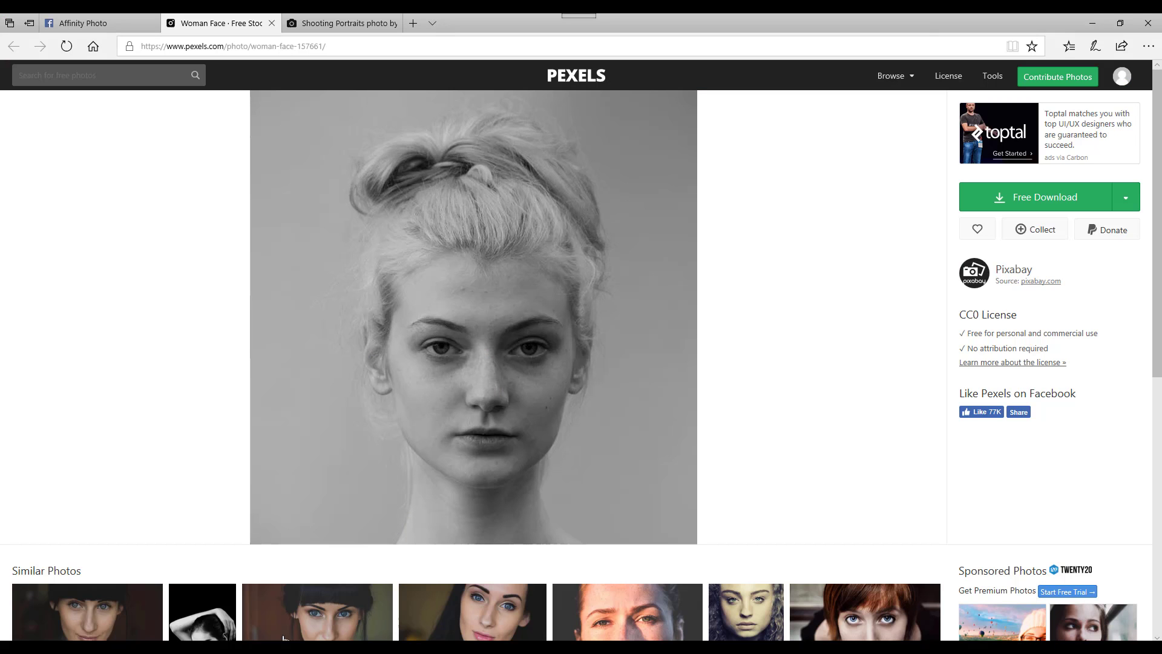
click(128, 24)
scroll(590, 380, up, 5)
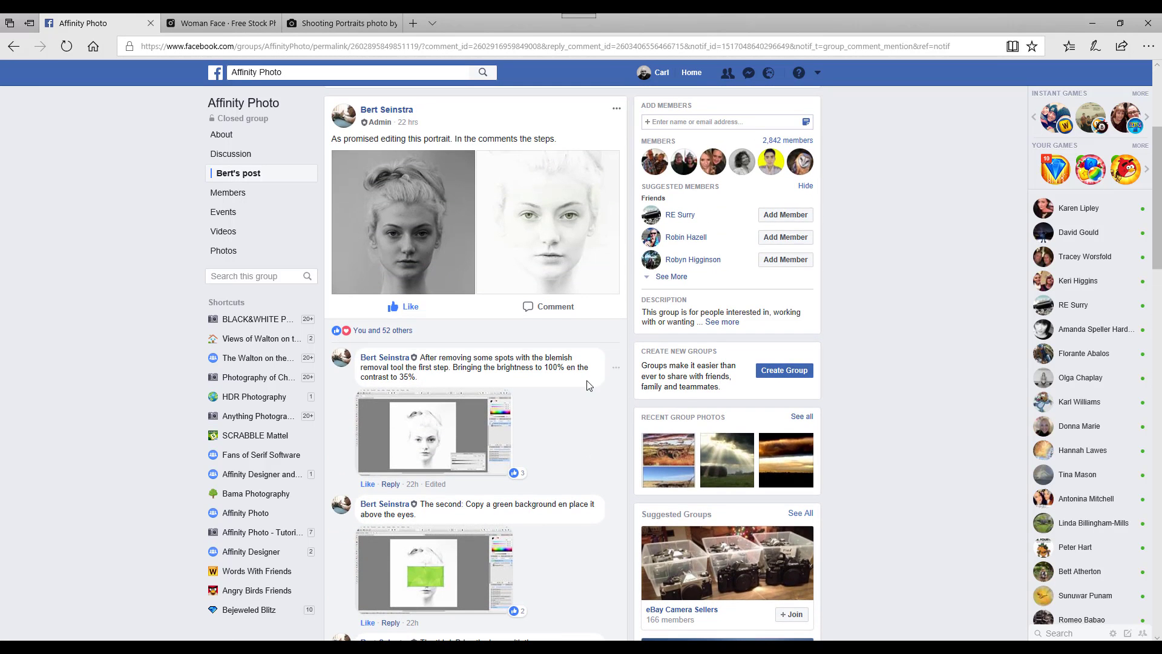
scroll(479, 452, down, 2)
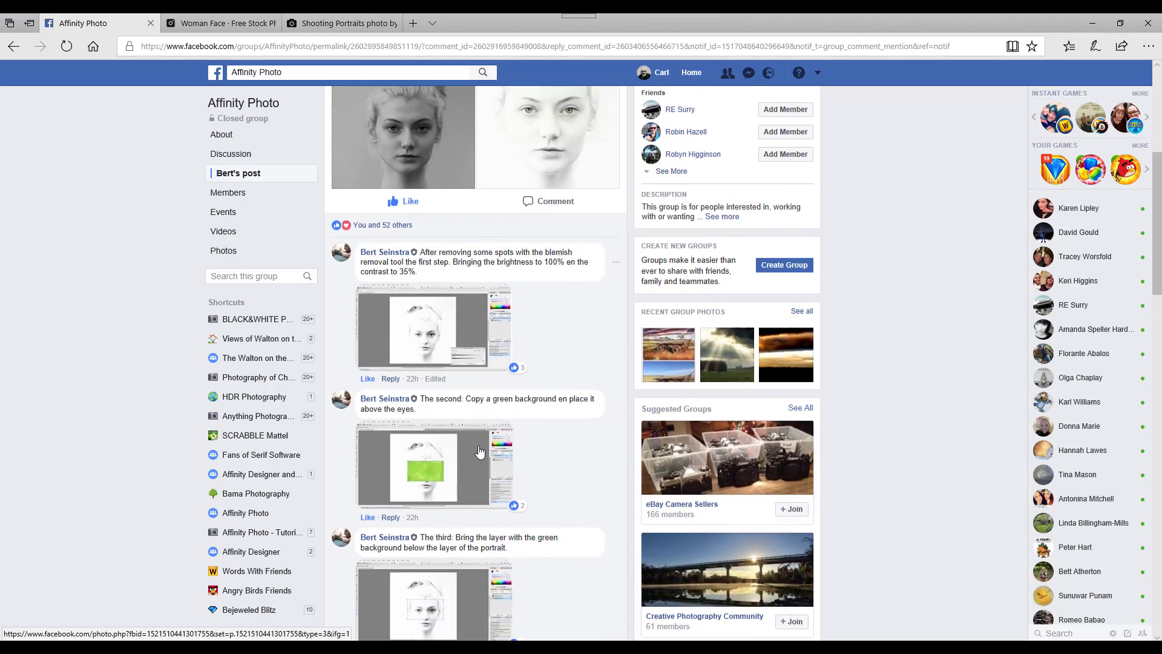
scroll(479, 452, up, 3)
scroll(474, 593, down, 8)
scroll(524, 591, down, 15)
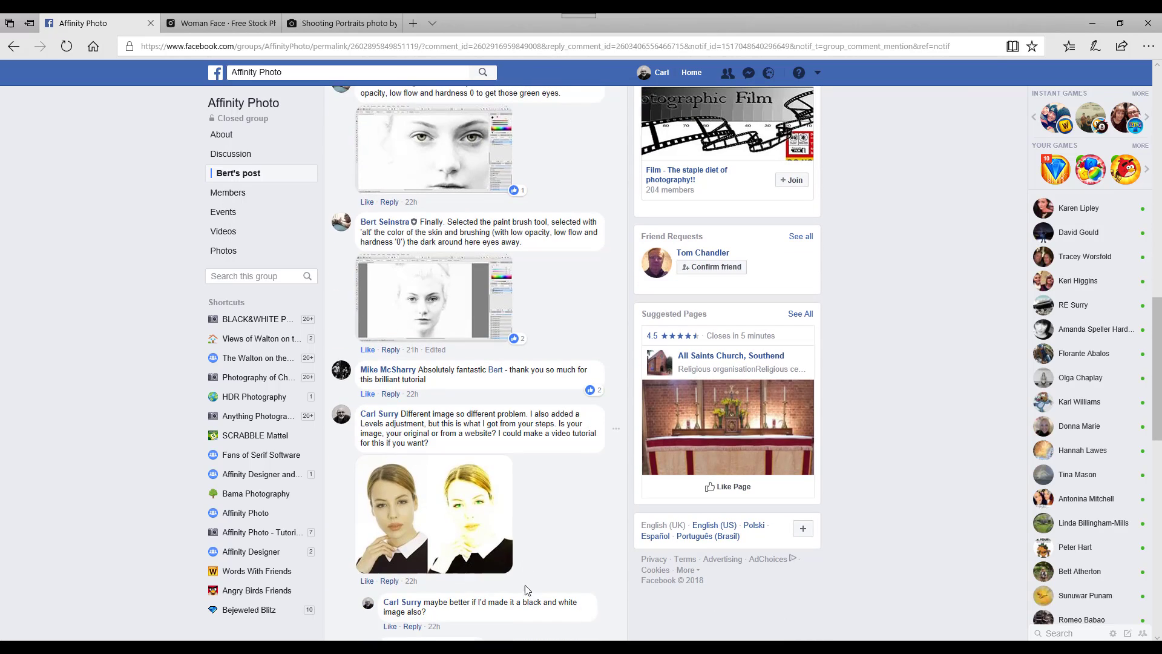
scroll(549, 574, down, 2)
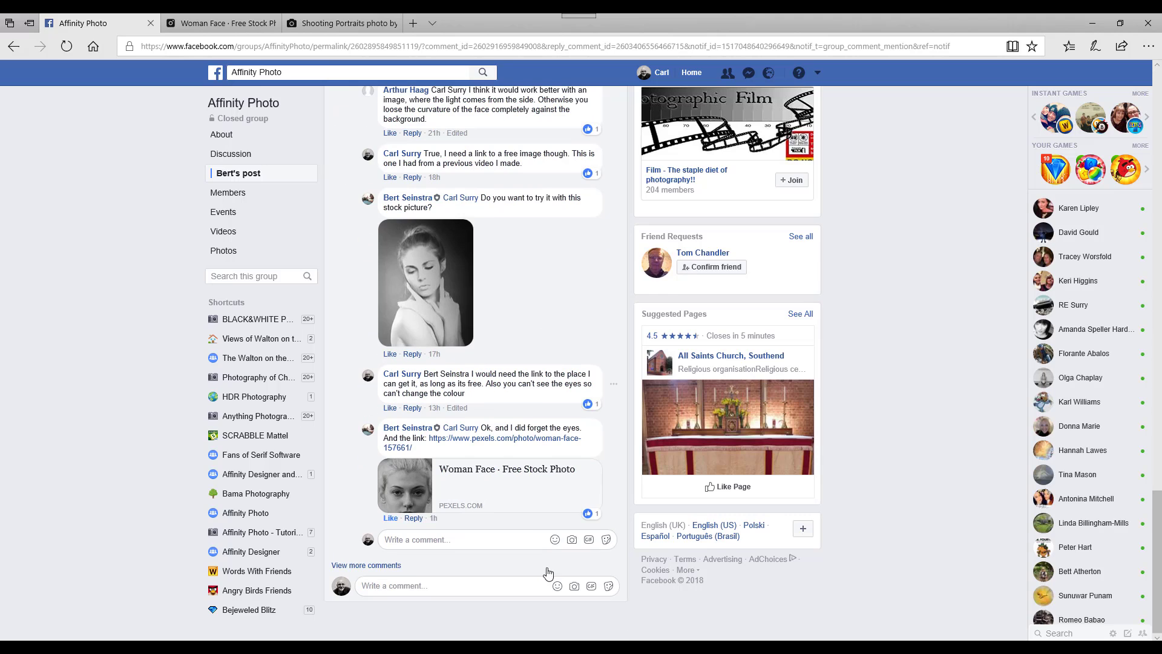
scroll(529, 524, up, 12)
scroll(530, 521, up, 12)
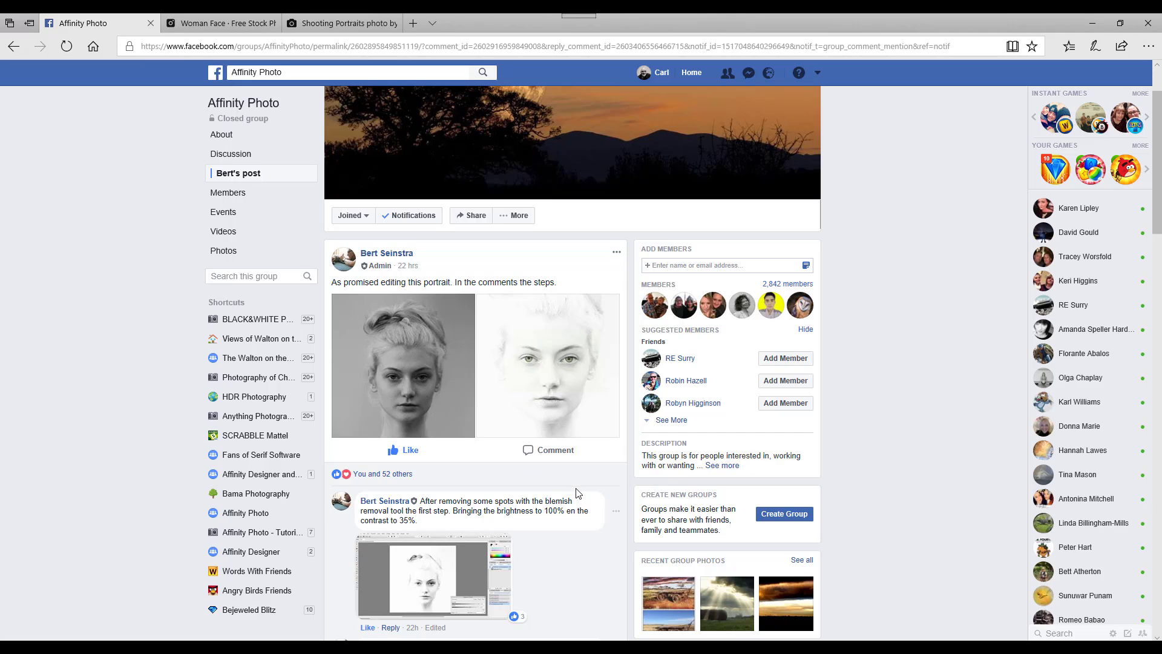
- Switch to the document with the colour portrait of the woman with red tassel earrings
click(362, 22)
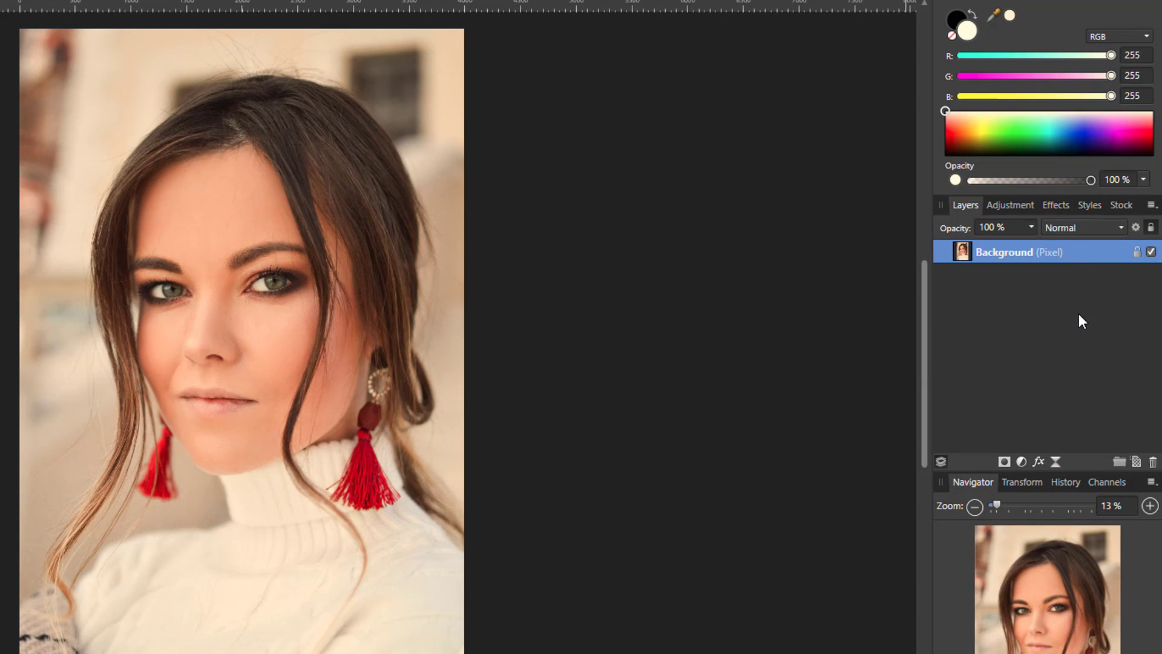
- Add a Black & White adjustment with Red 0%, Magenta 64% and tweaked Yellow, then merge it
click(1023, 463)
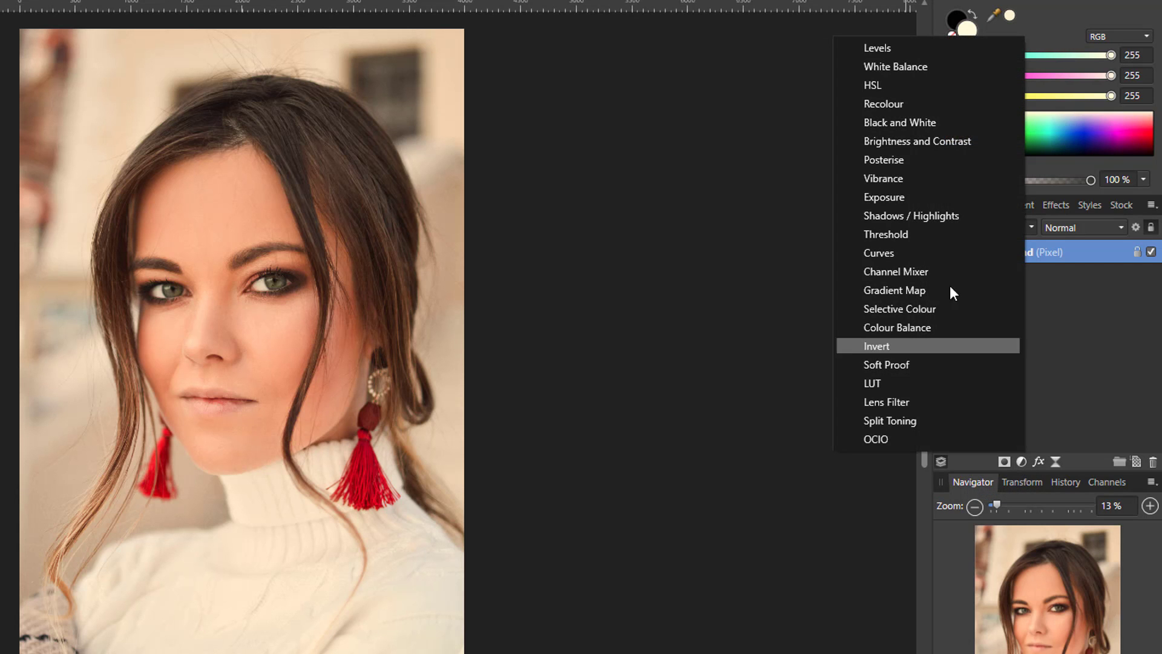
click(869, 124)
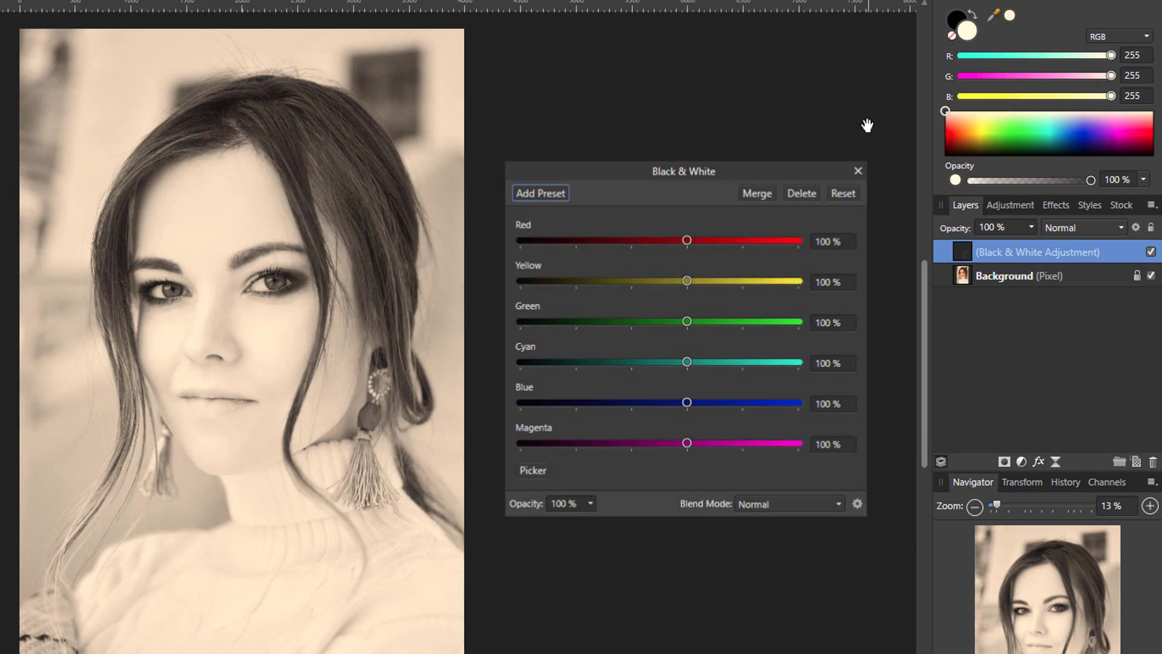
drag(688, 242, 662, 241)
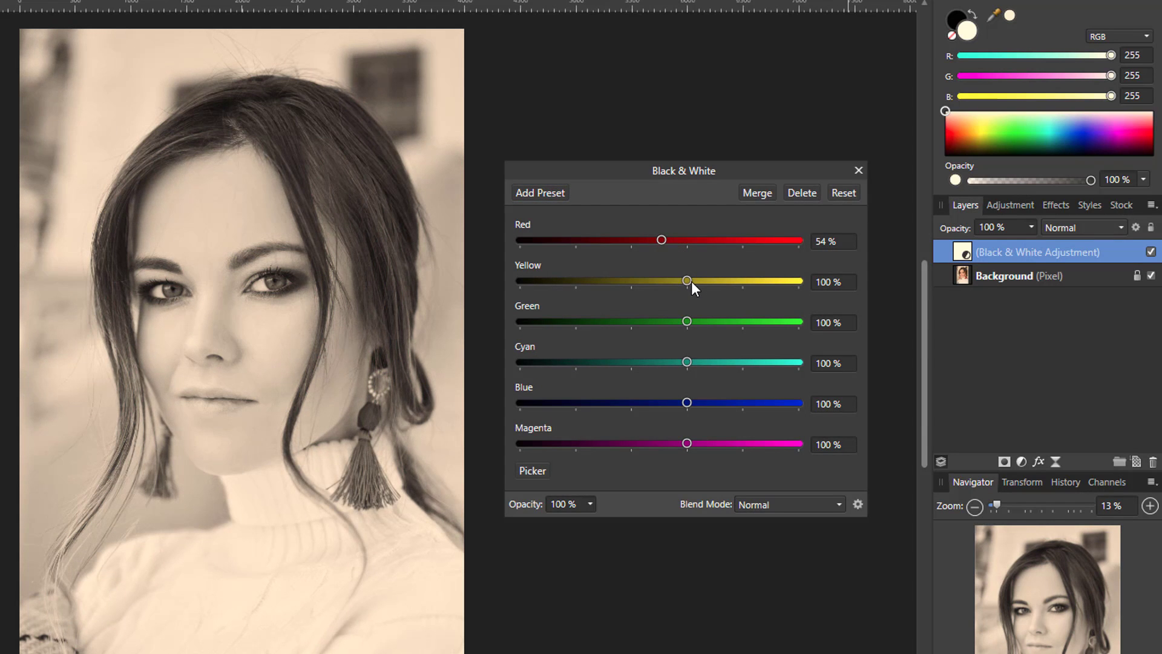
drag(689, 280, 652, 284)
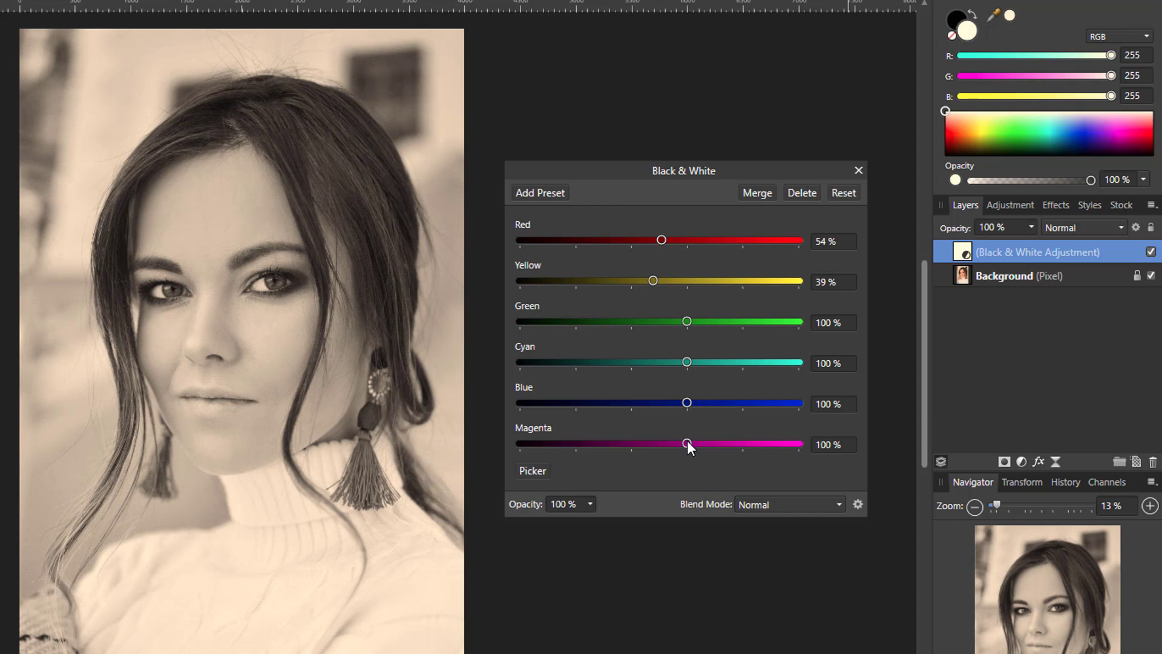
mouse_move(687, 443)
mouse_down()
mouse_move(658, 445)
mouse_move(667, 443)
mouse_up()
drag(663, 240, 631, 241)
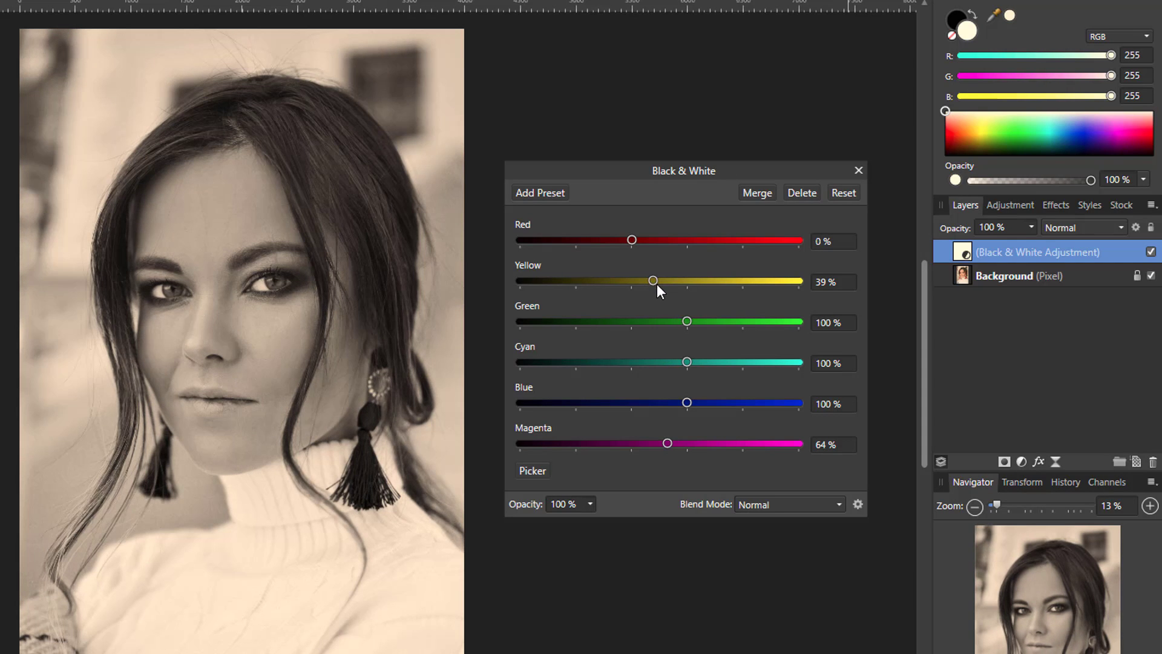
drag(655, 280, 677, 281)
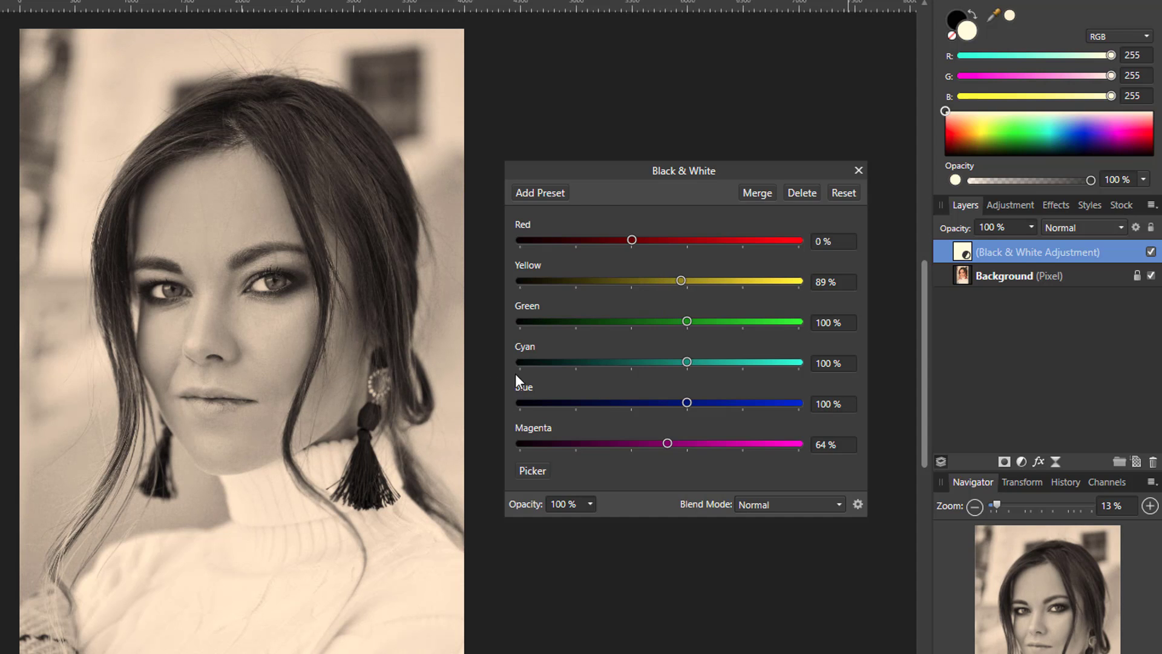
click(762, 191)
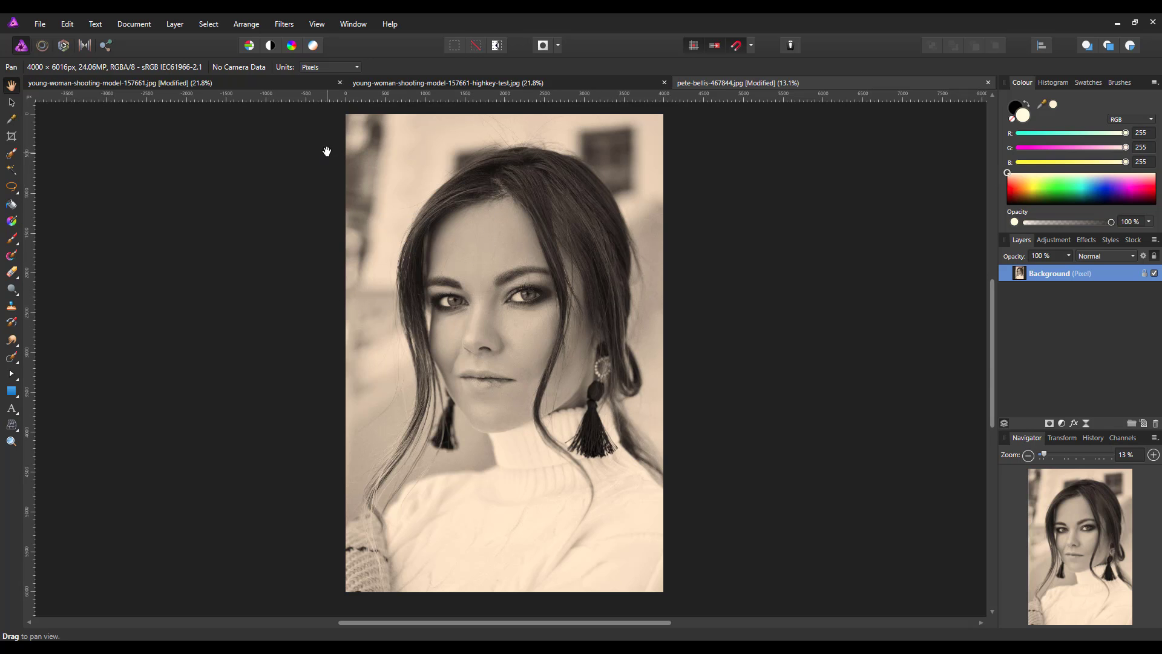
- Open the Lighting filter, aim a spot light at the right eye and widen its cones
click(282, 24)
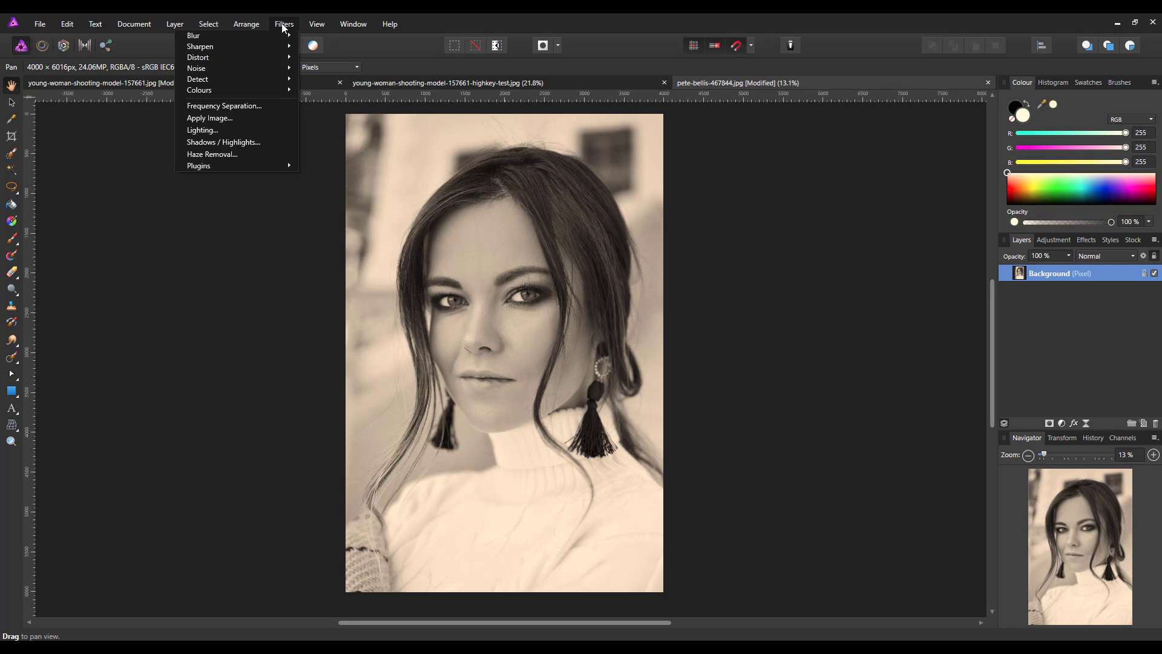
click(212, 132)
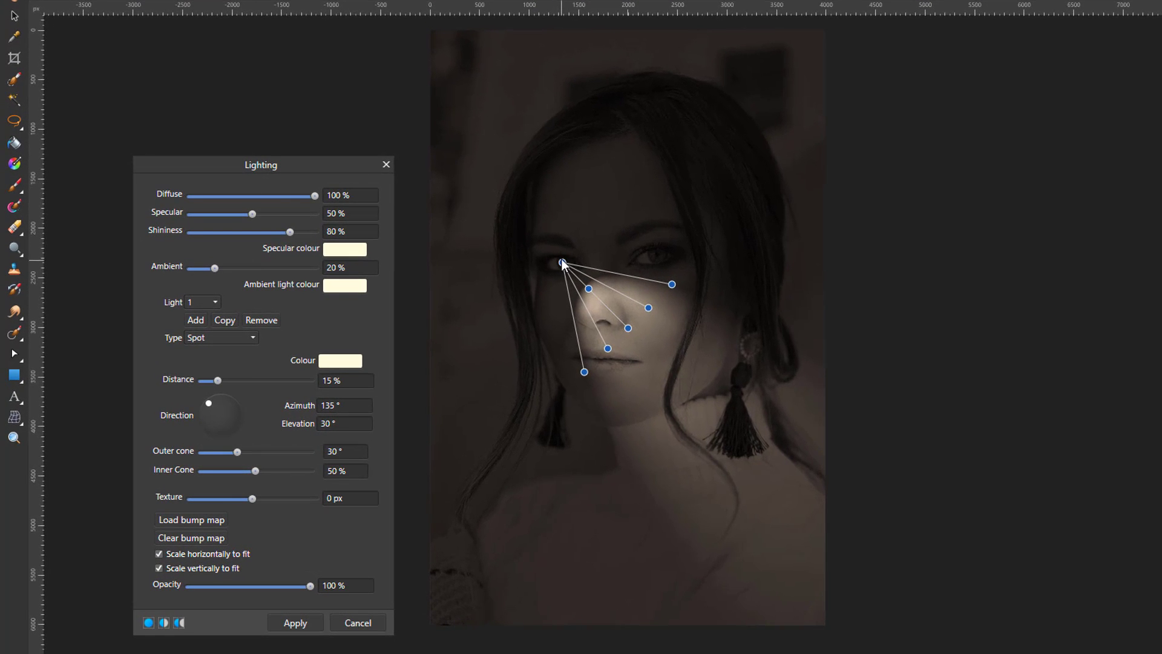
drag(501, 284, 596, 281)
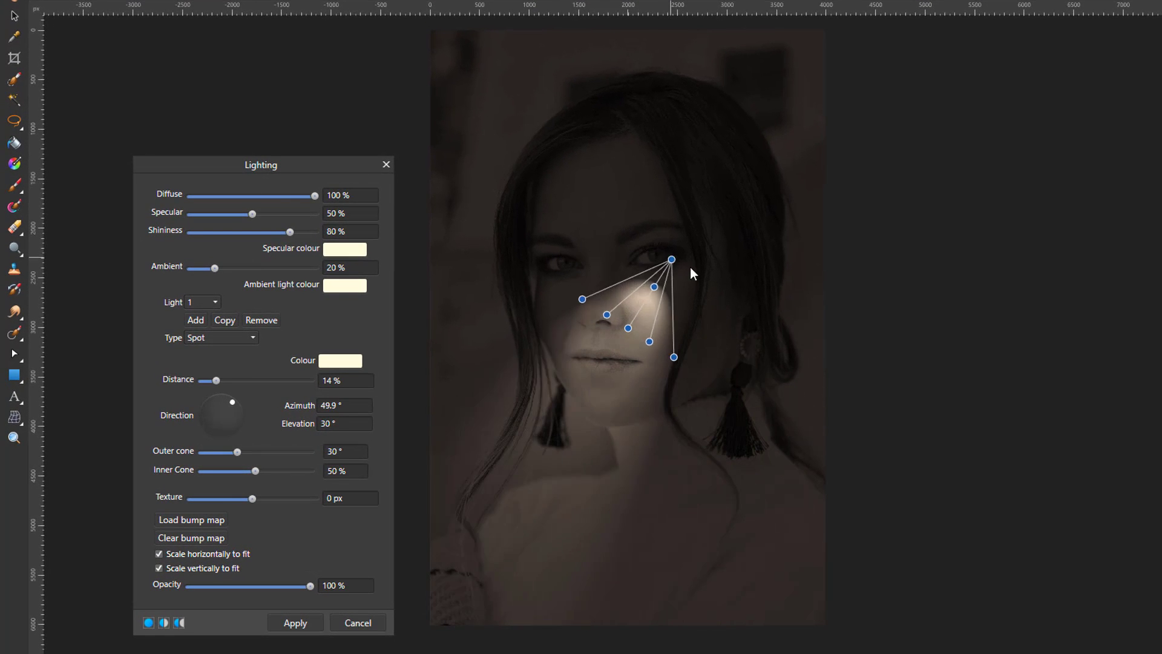
drag(690, 267, 972, 327)
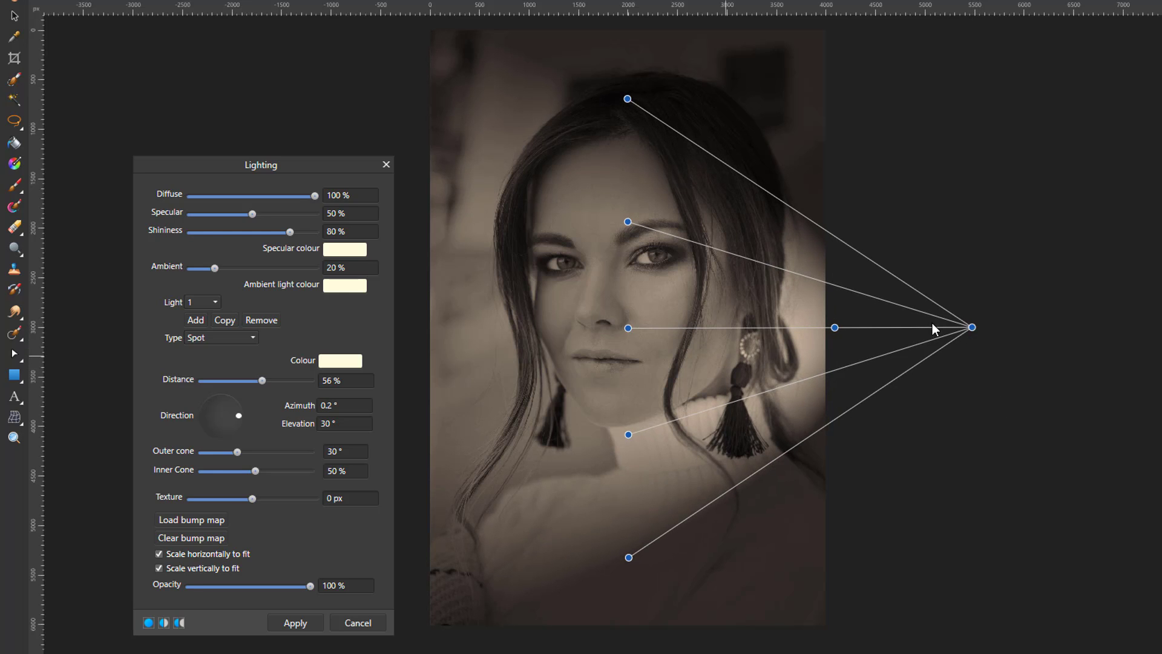
scroll(896, 396, down, 2)
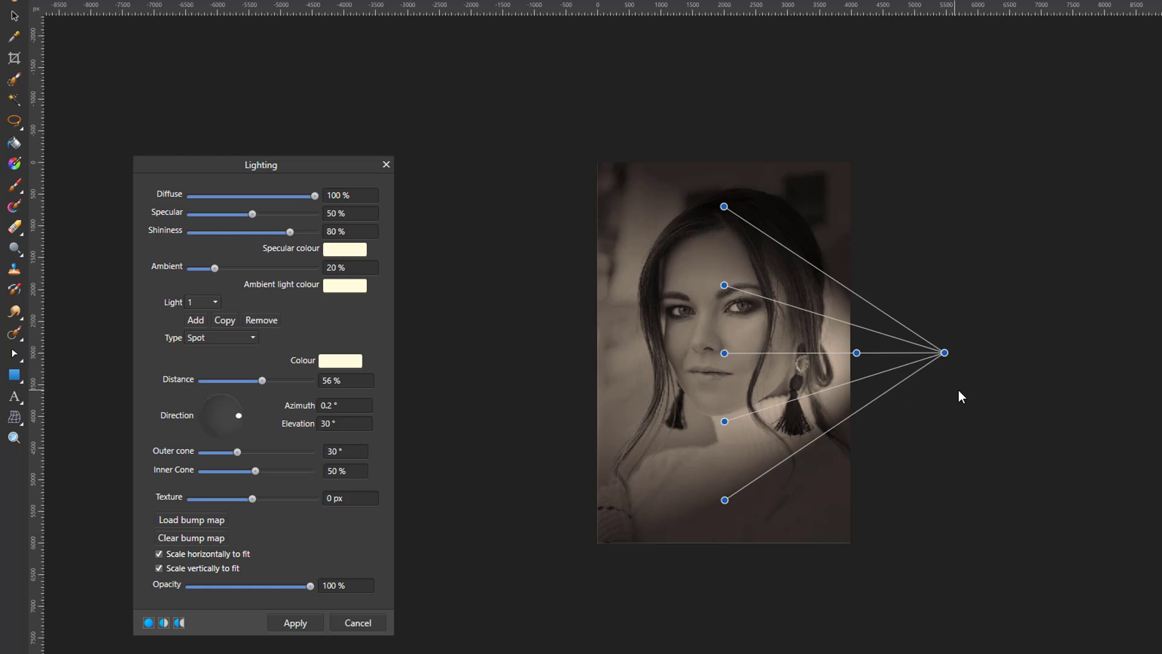
scroll(959, 396, down, 1)
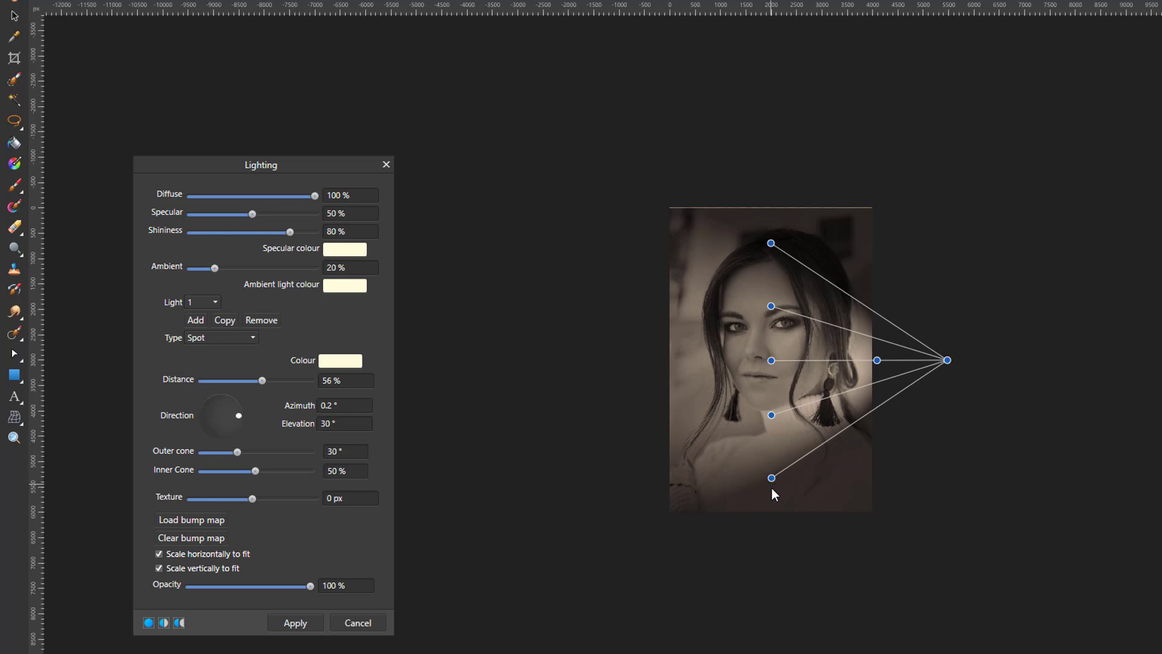
drag(773, 489, 1019, 591)
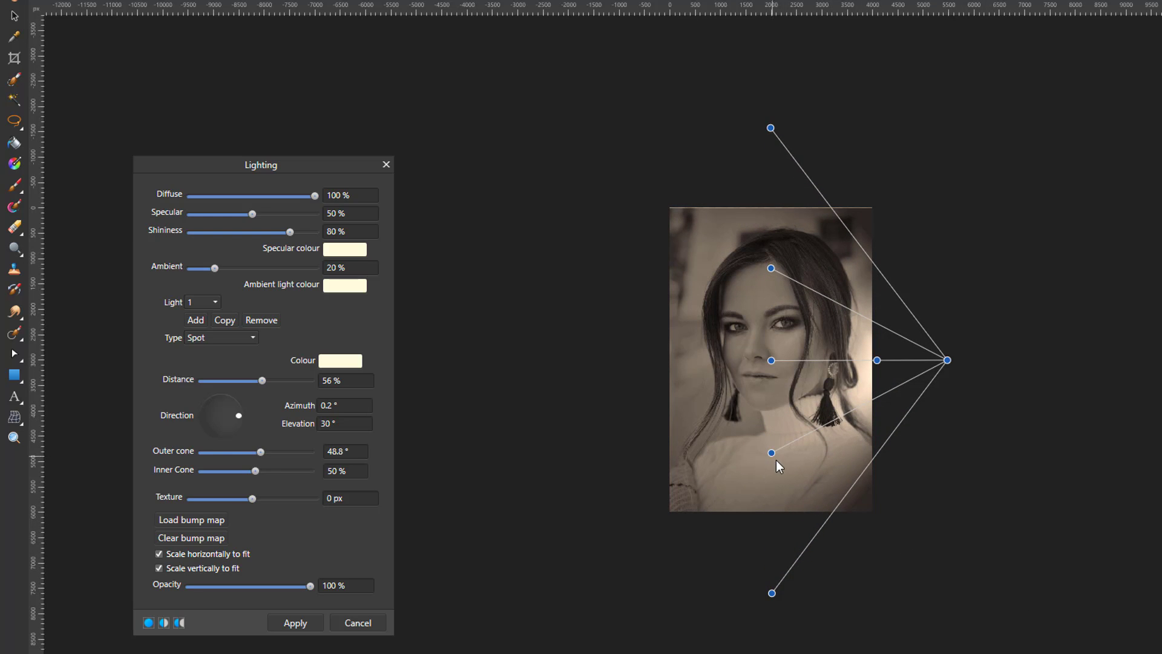
drag(777, 460, 835, 508)
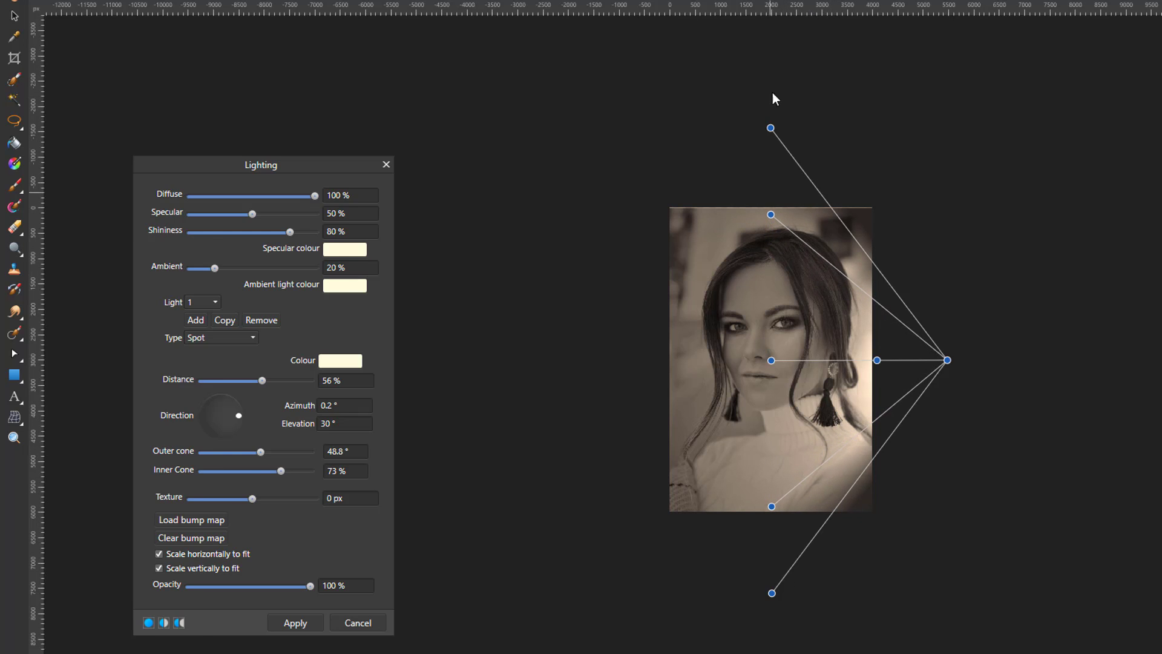
- Set outer cone 51°, inner cone 76%, ambient 63%, and adjust the light's distance and elevation
drag(771, 128, 787, 109)
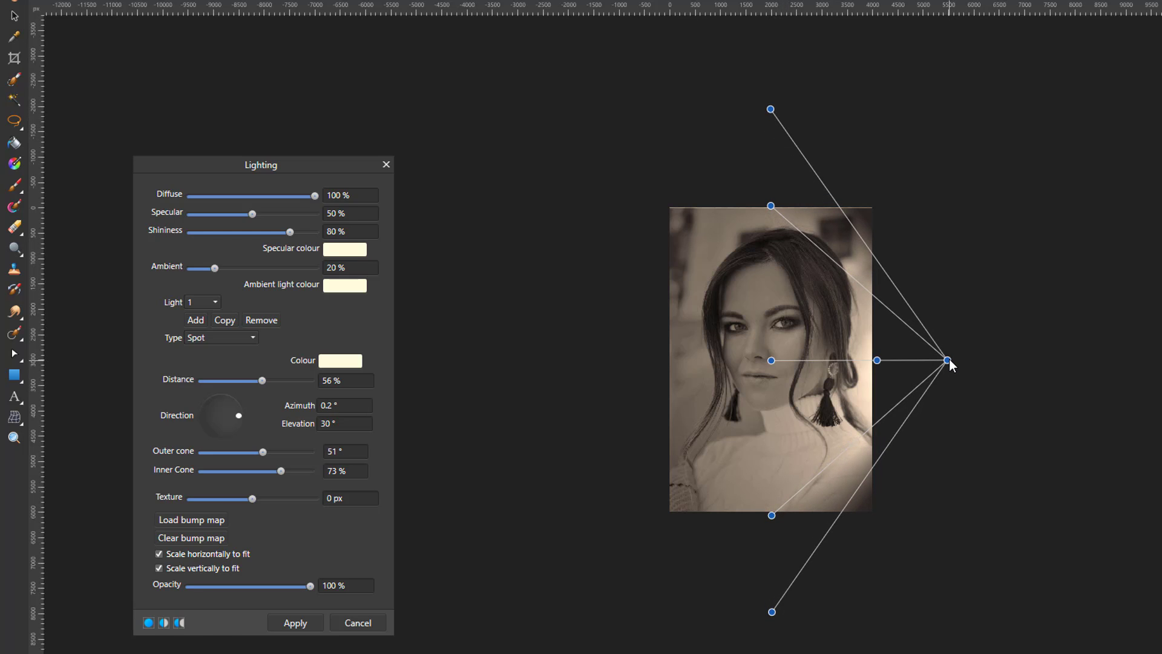
drag(949, 361, 984, 358)
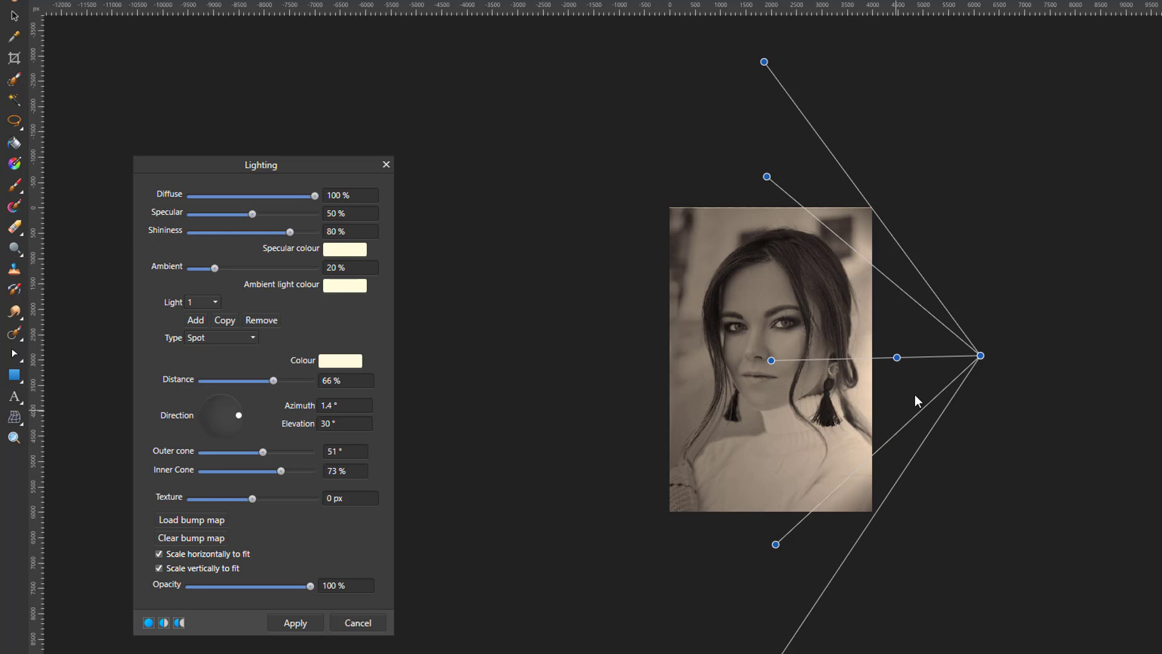
drag(898, 357, 858, 359)
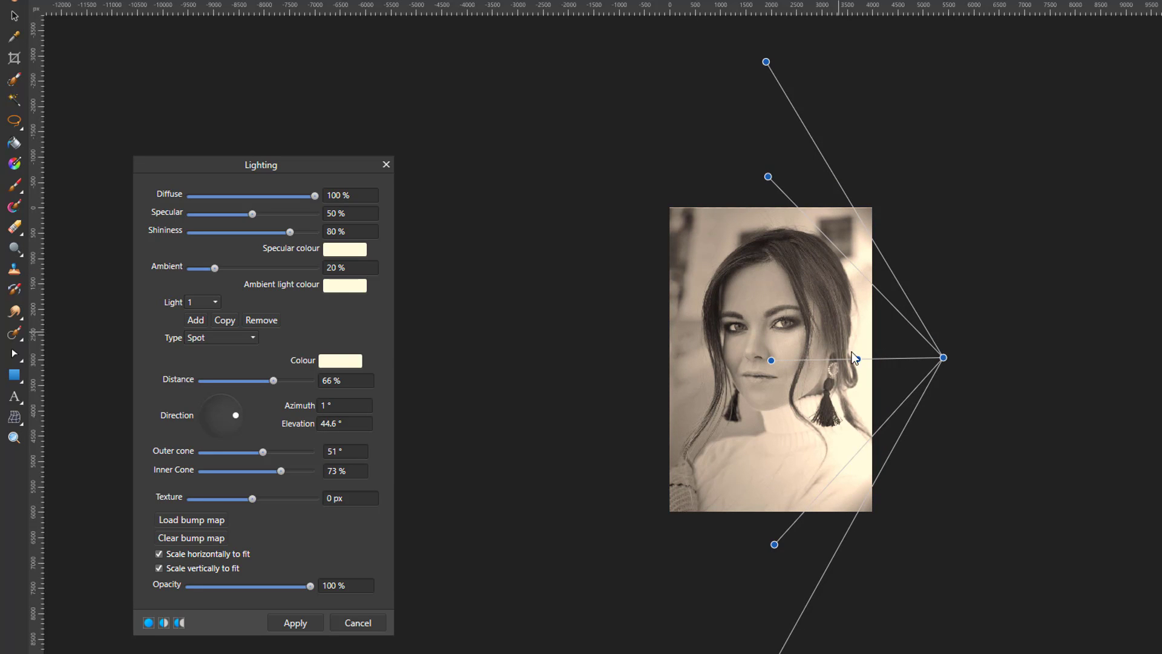
drag(866, 359, 885, 358)
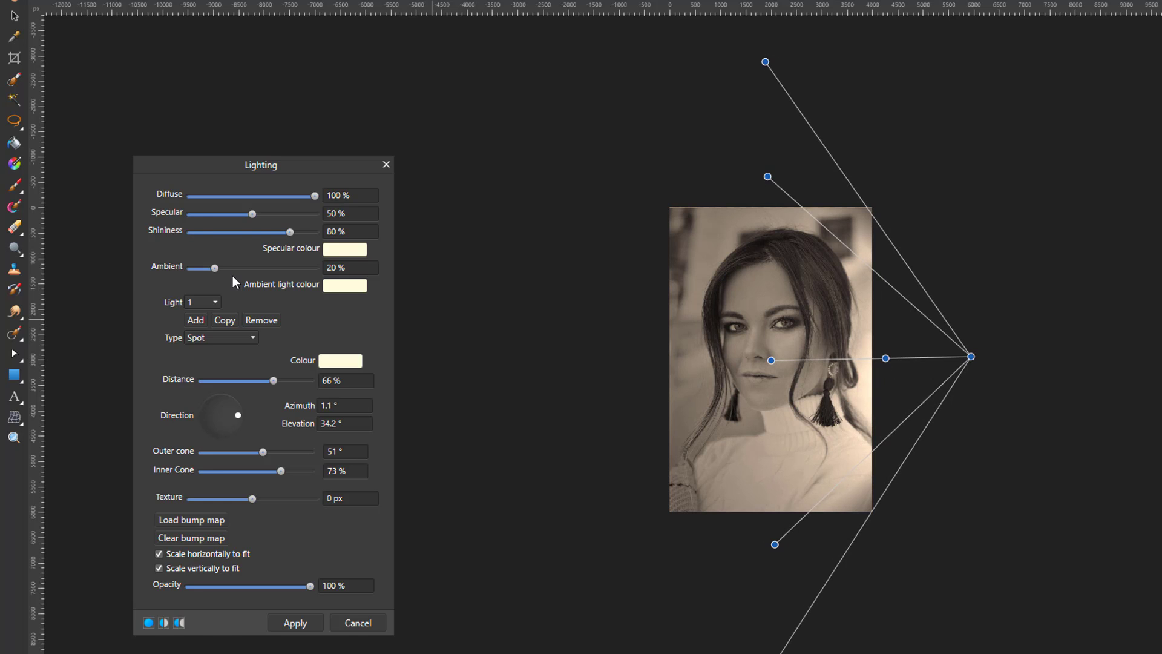
drag(213, 267, 273, 280)
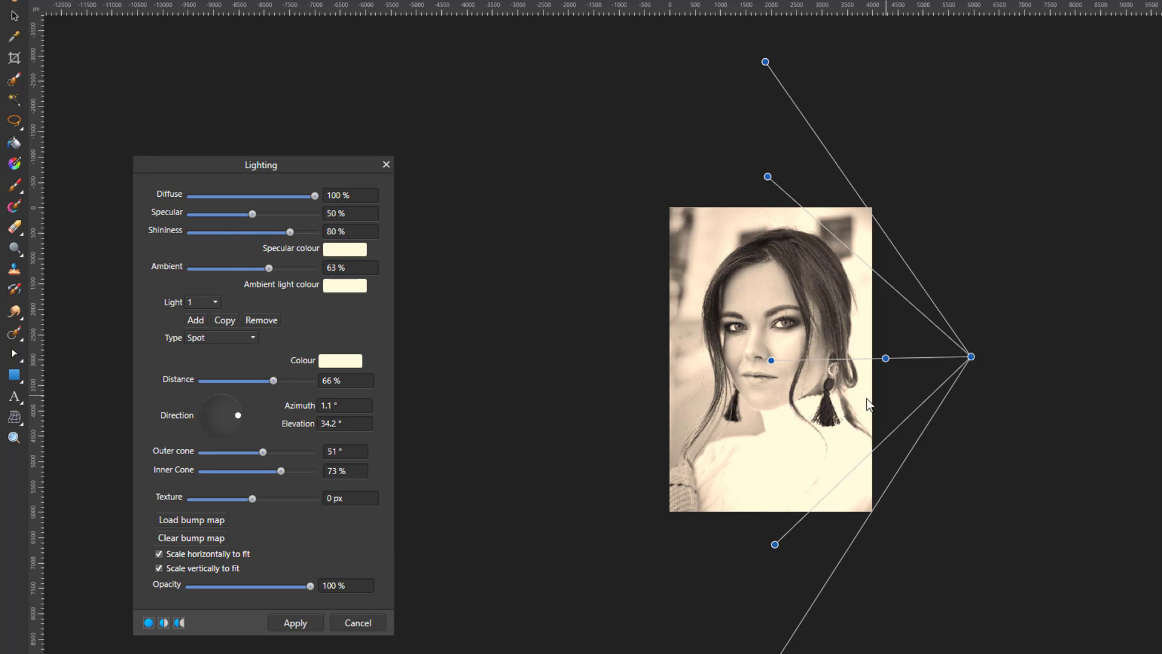
drag(887, 358, 895, 361)
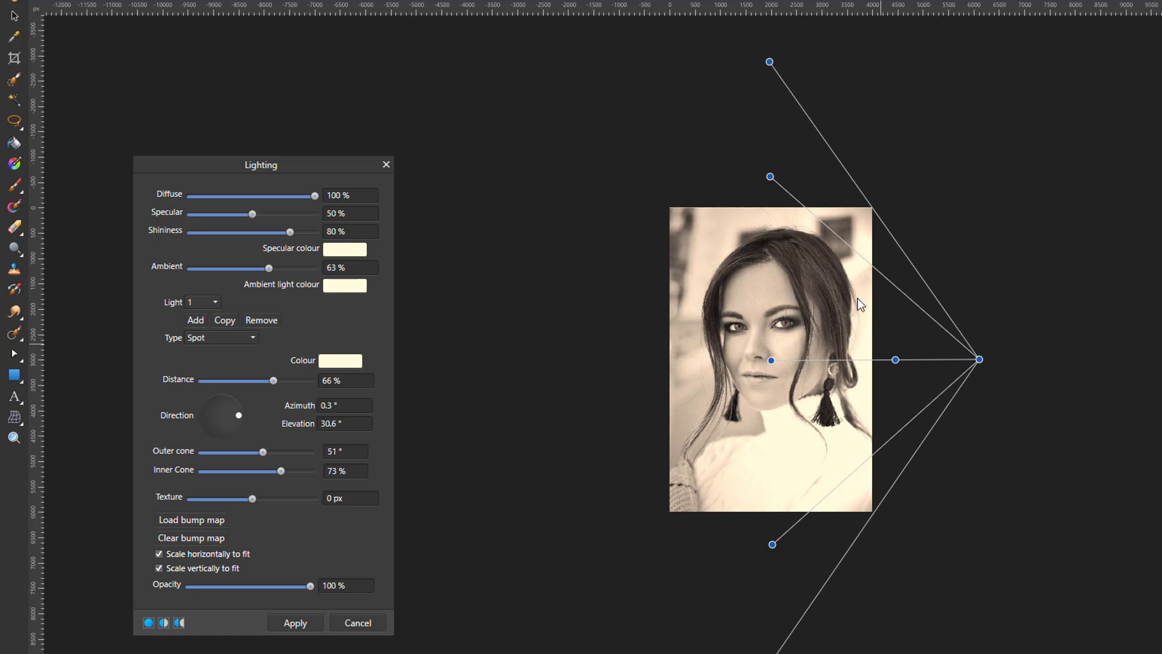
drag(770, 177, 770, 166)
- Fine-tune the light's angle on the face and apply the Lighting filter
scroll(1093, 464, up, 4)
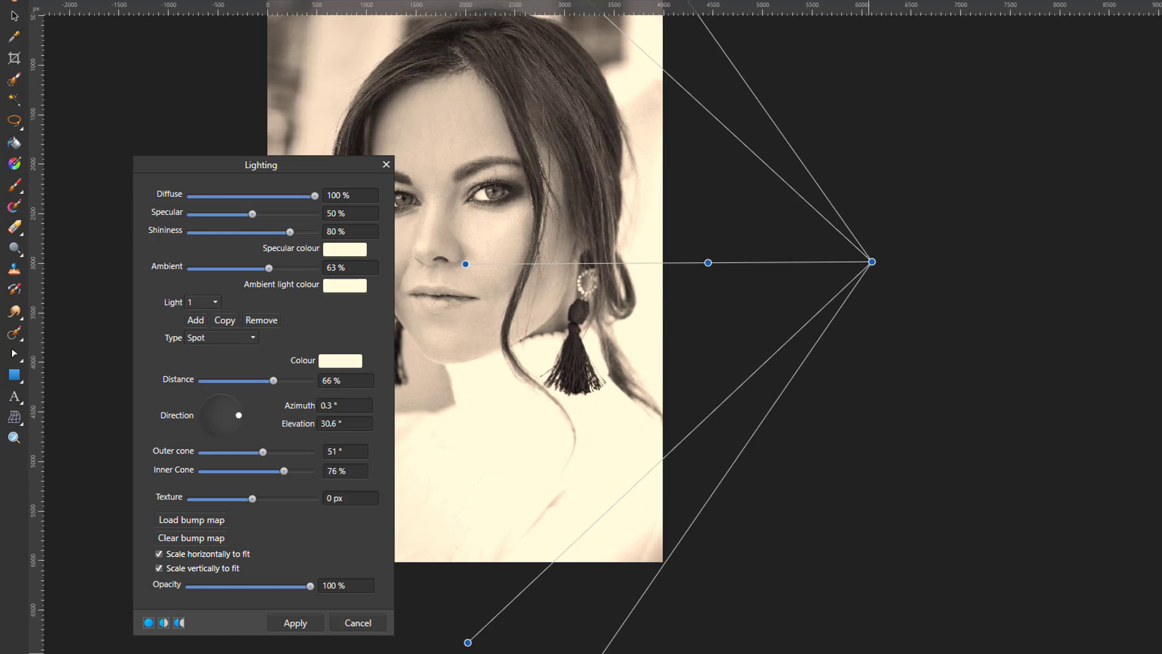
scroll(599, 281, left, 5)
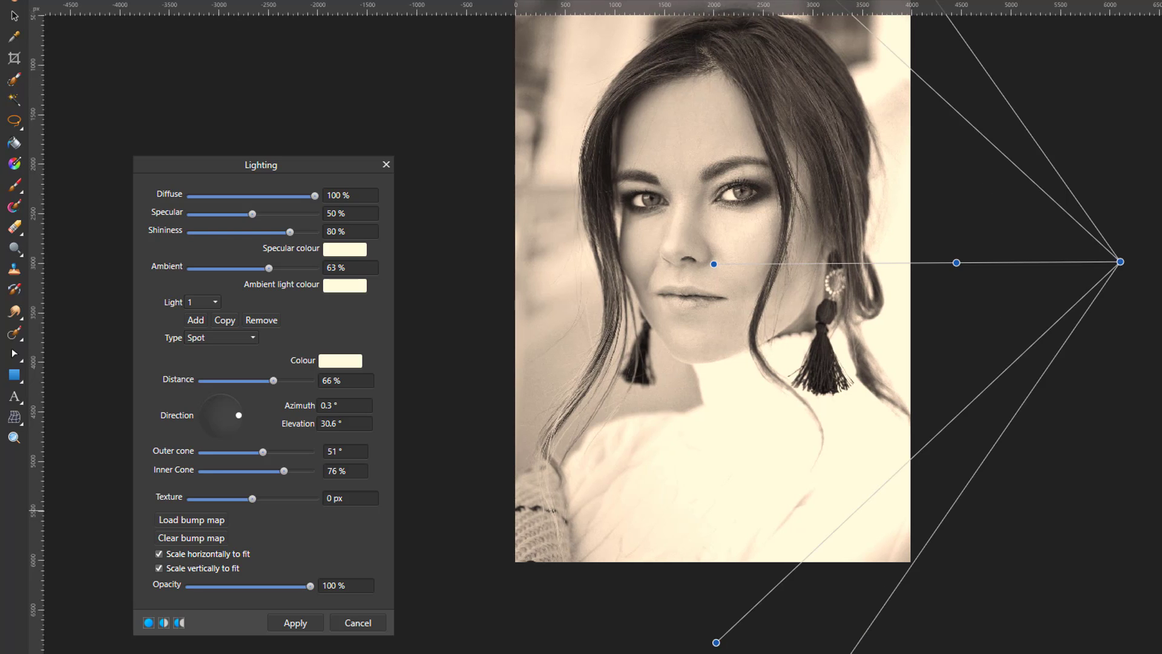
scroll(713, 327, up, 2)
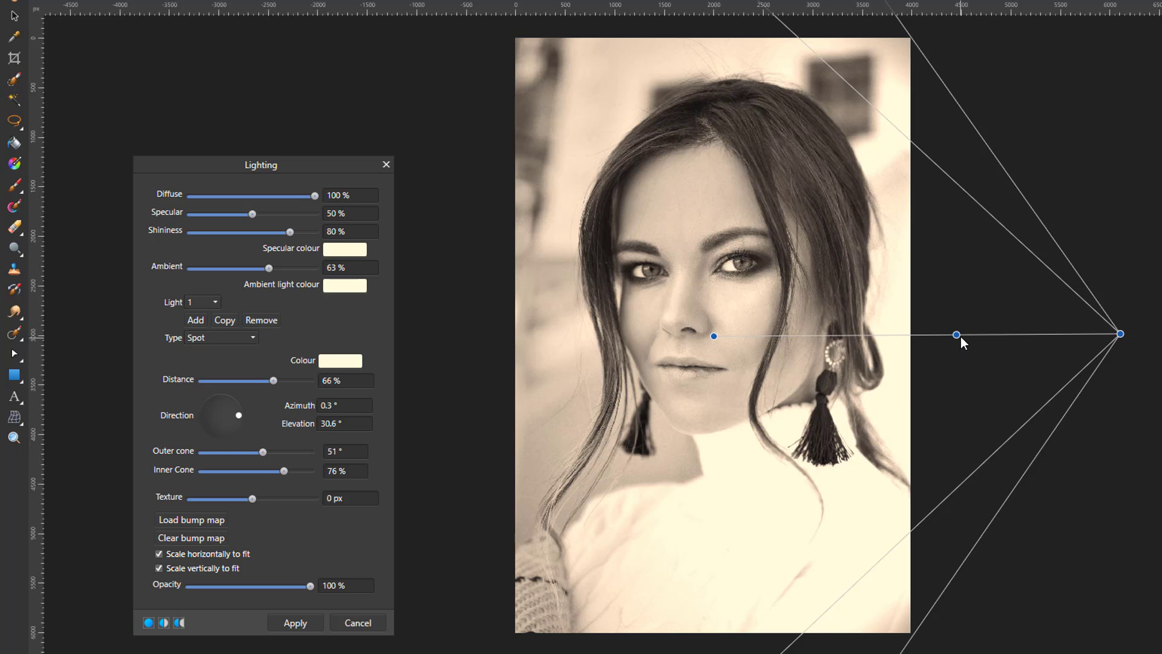
drag(957, 335, 971, 336)
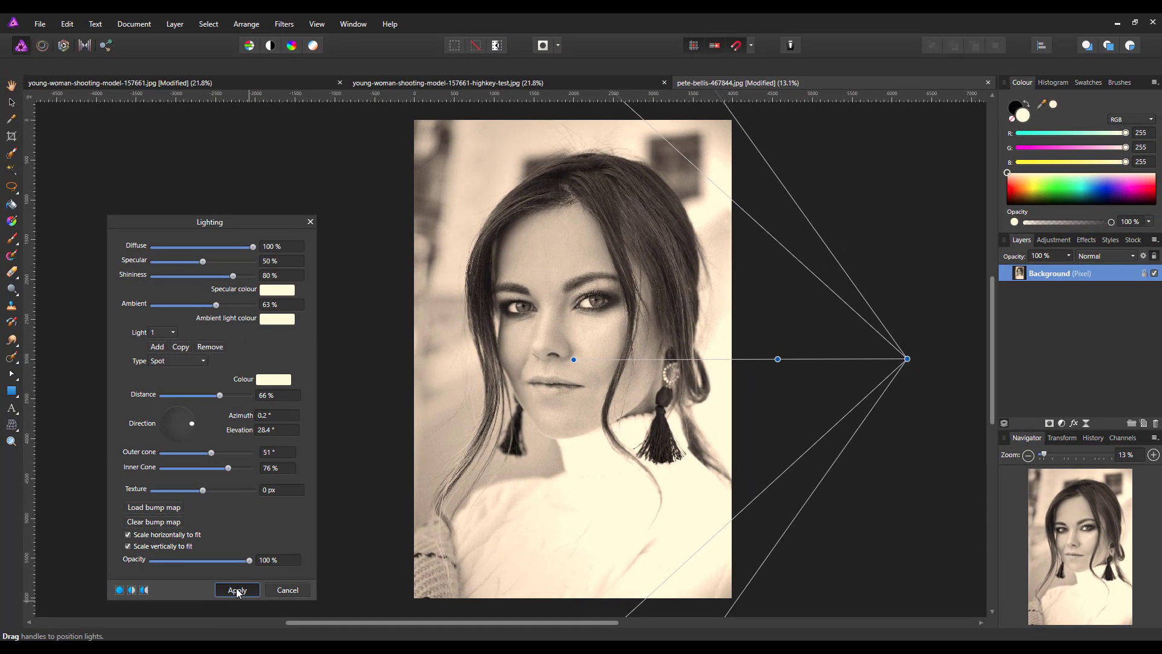
click(237, 591)
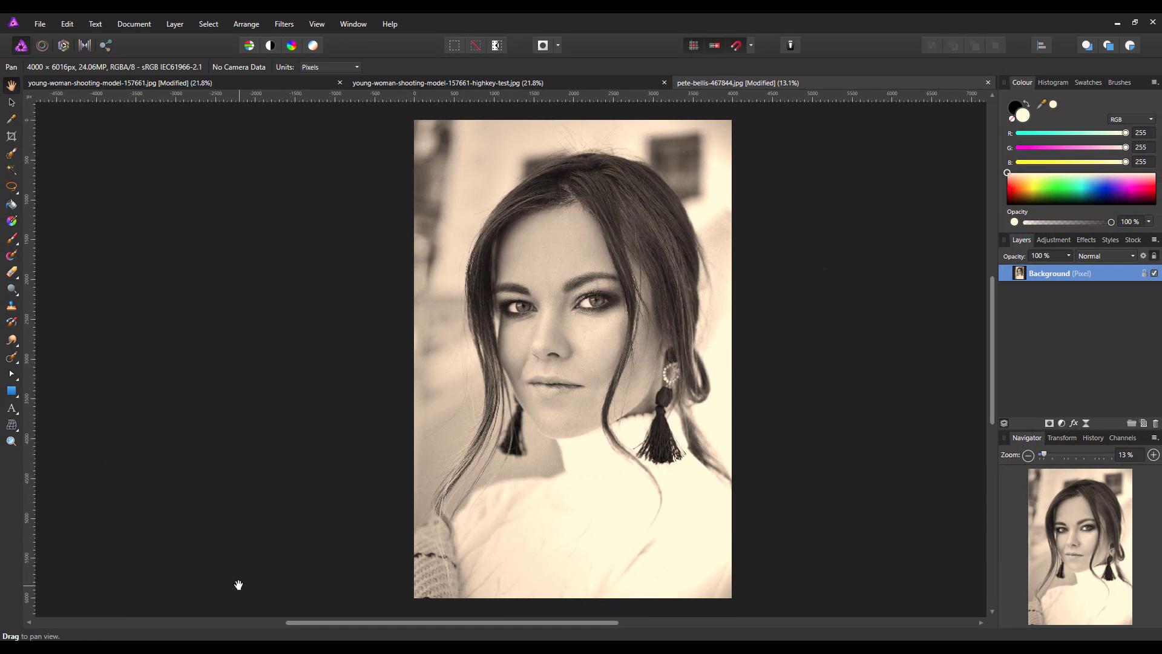
- Add a Brightness/Contrast adjustment to the sepia portrait
drag(581, 624, 610, 623)
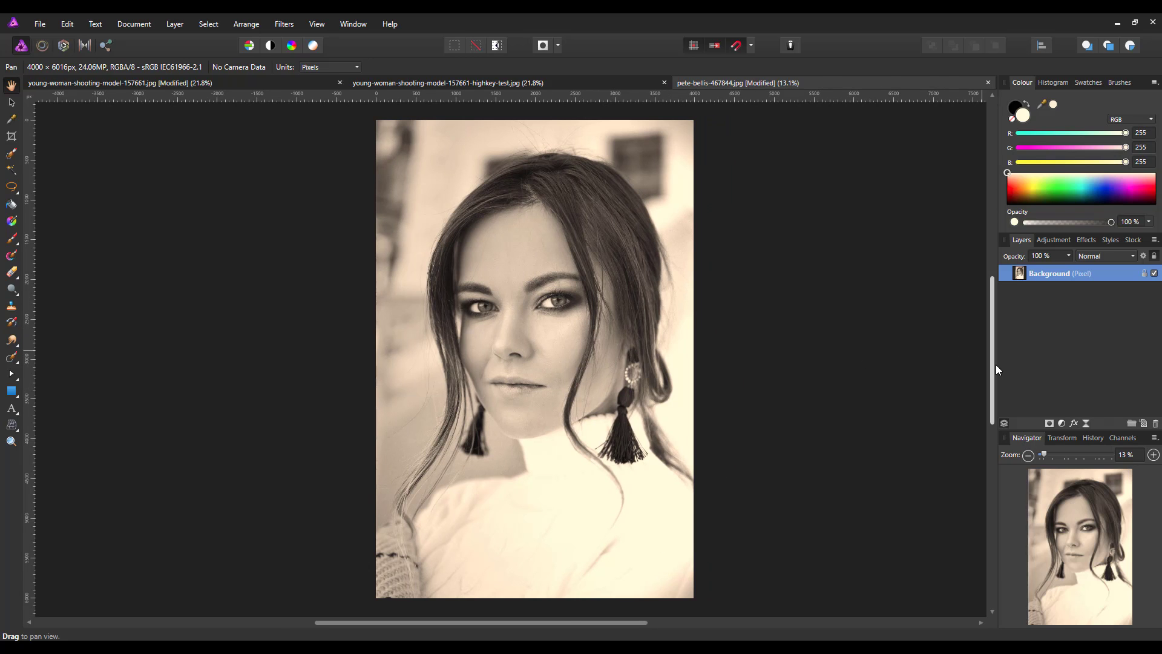
click(1063, 424)
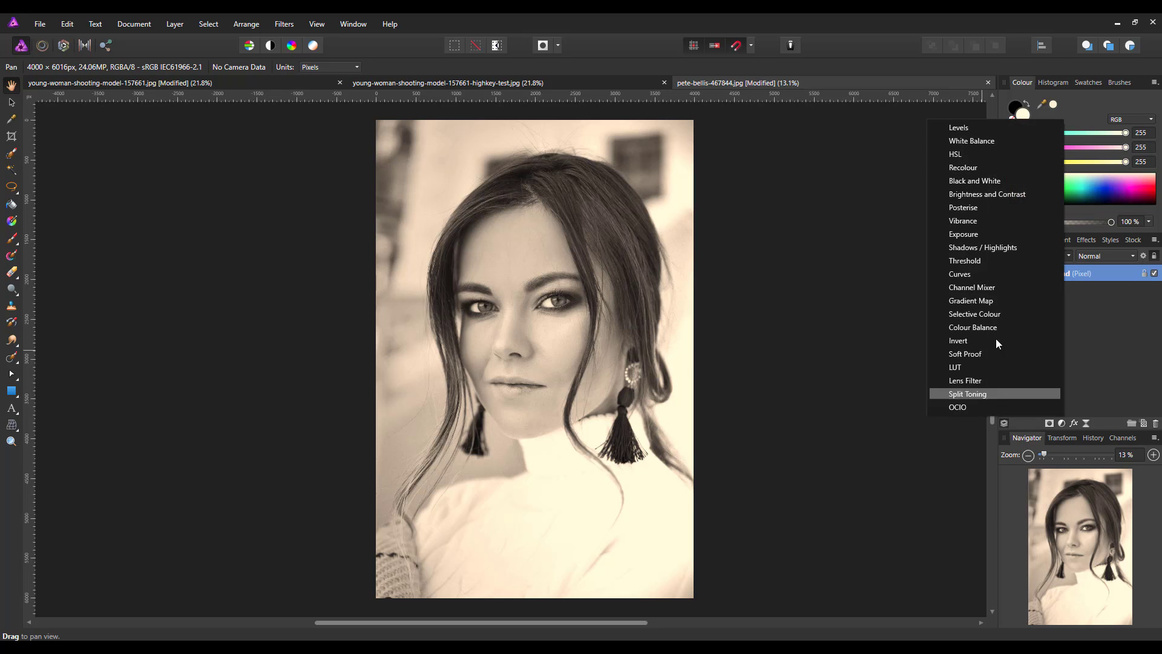
click(970, 195)
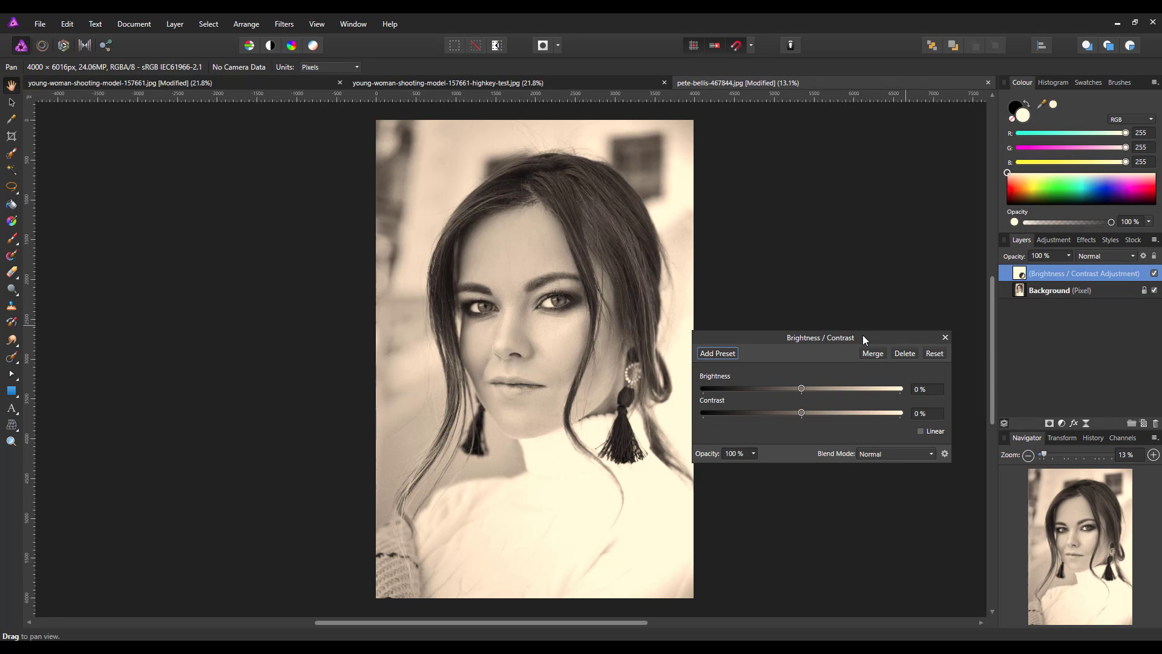
- Set brightness to about 45% and contrast to 19%, then merge it into Background
drag(863, 333, 870, 288)
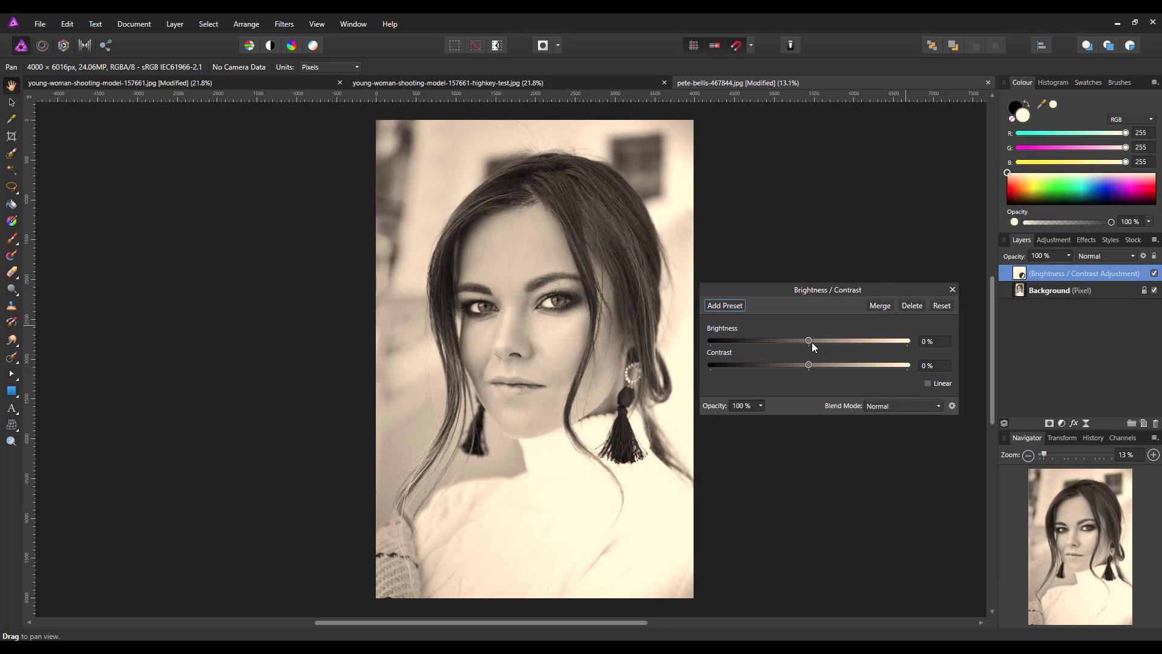
drag(809, 340, 910, 343)
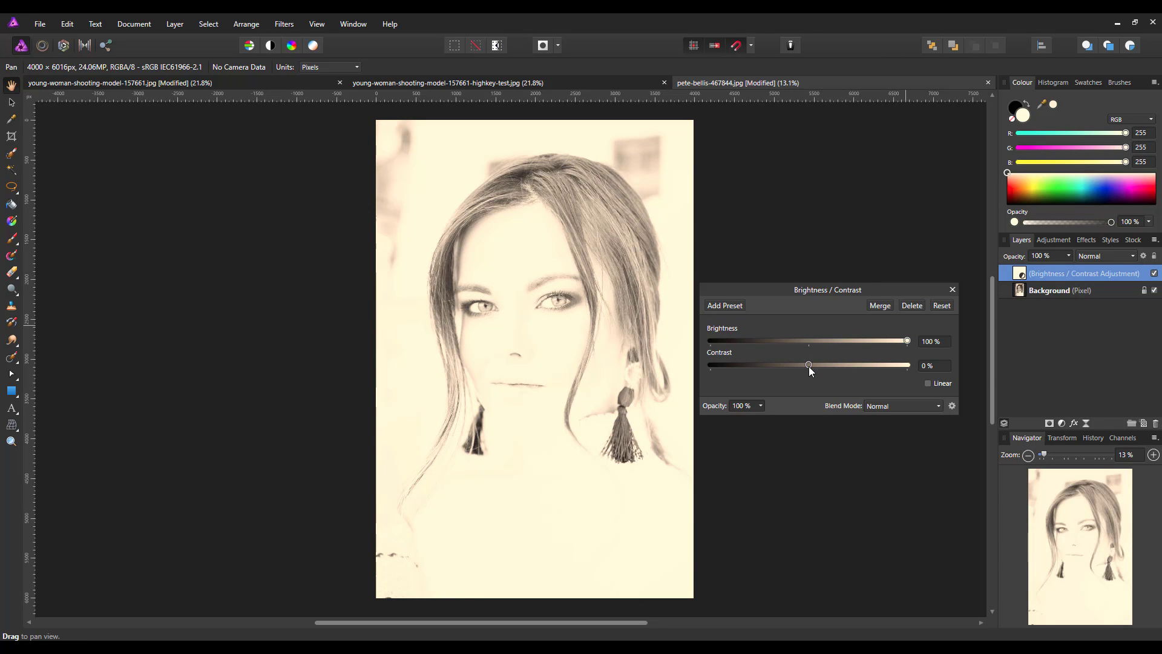
drag(810, 366, 846, 367)
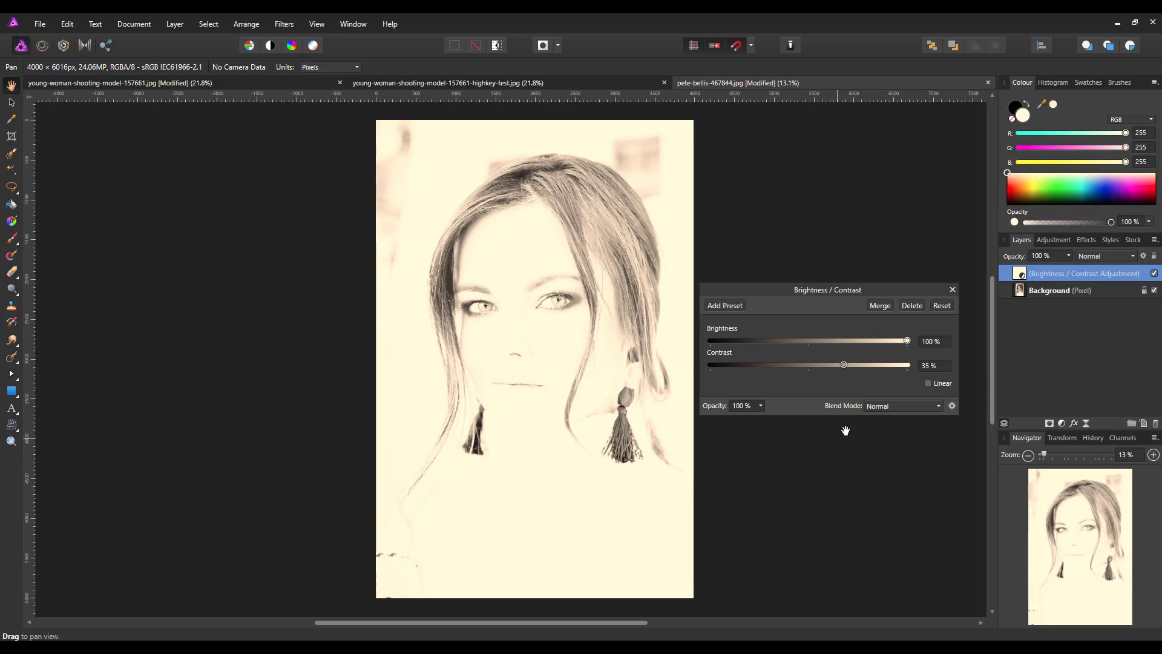
drag(843, 364, 810, 365)
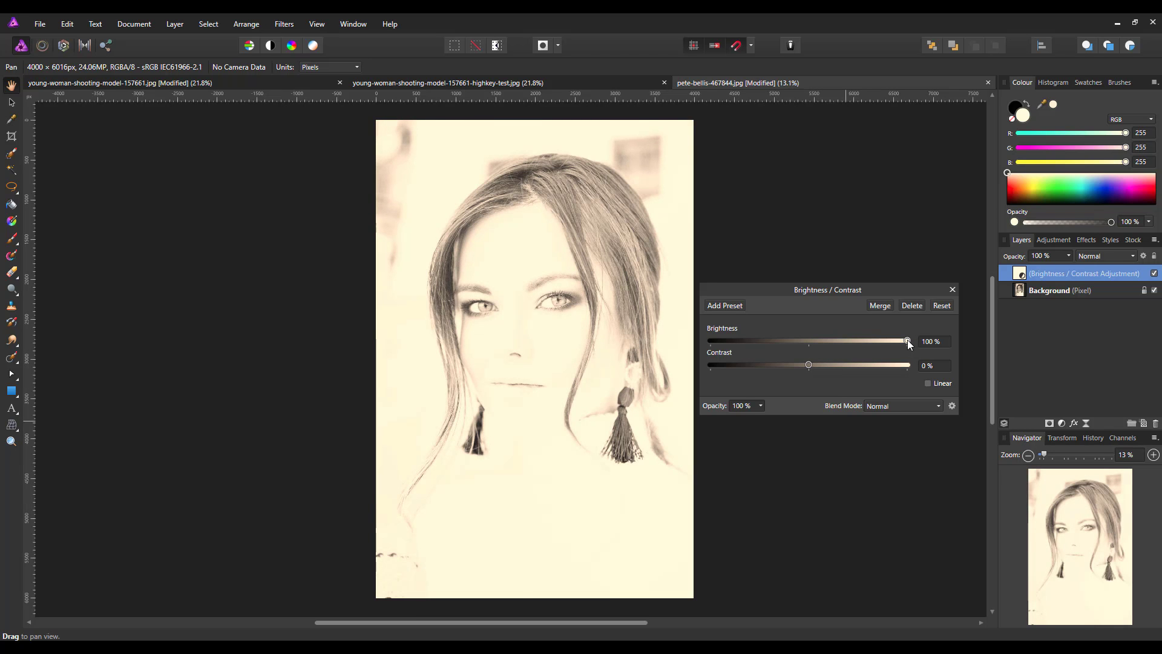
drag(907, 341, 853, 340)
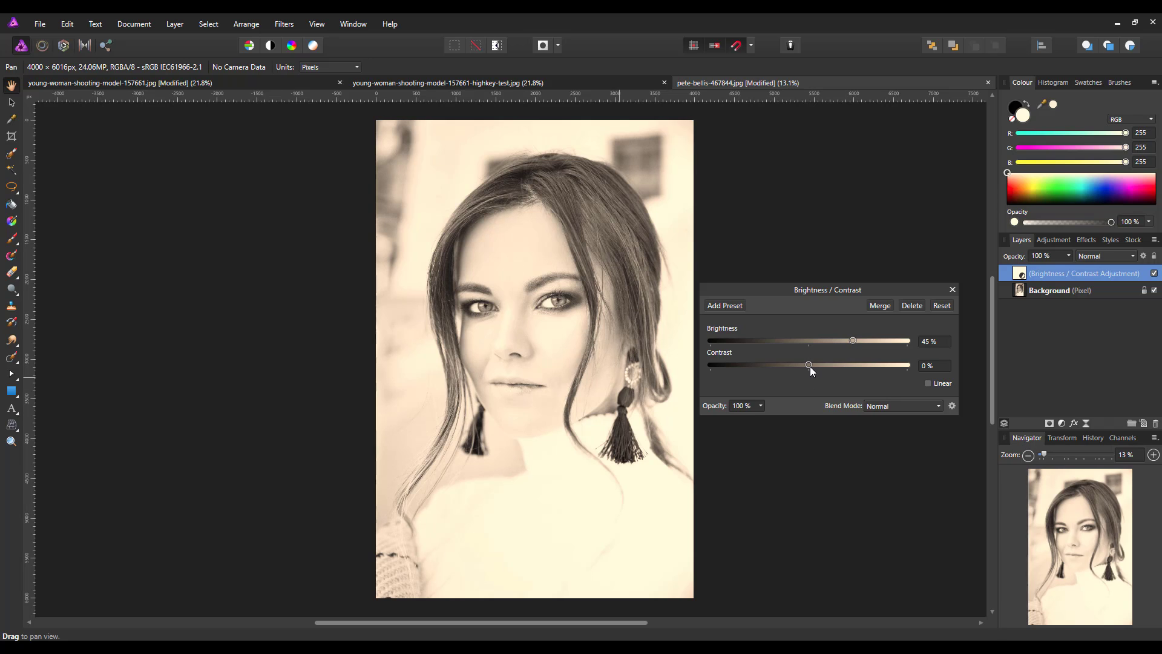
drag(810, 366, 830, 365)
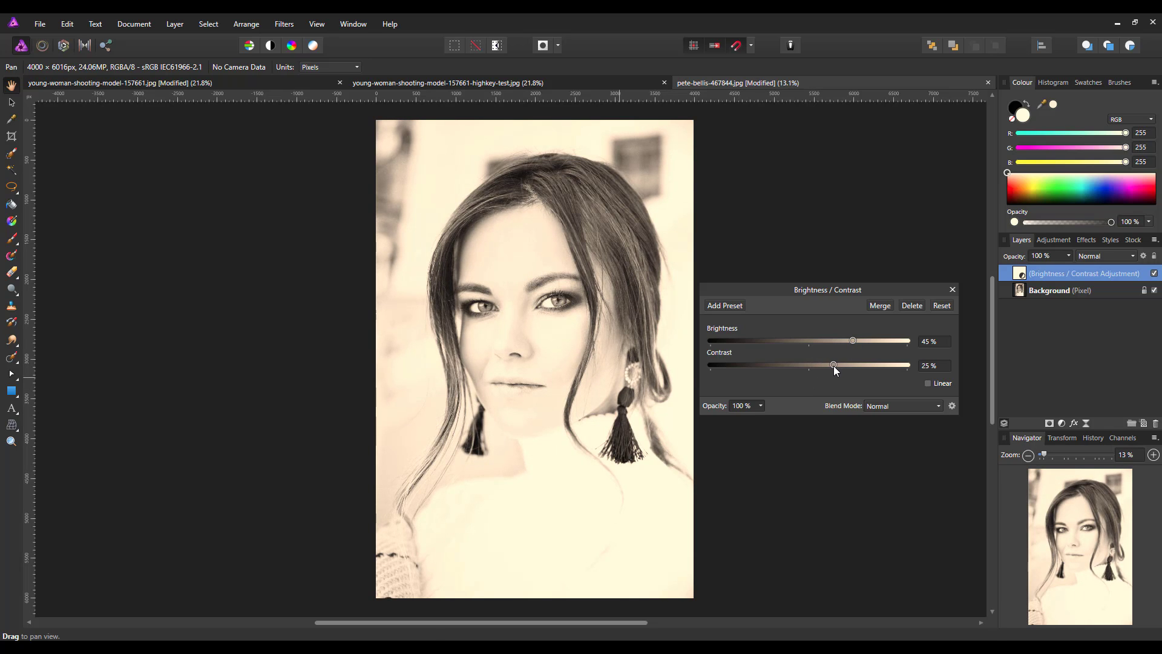
drag(832, 367, 828, 367)
click(882, 306)
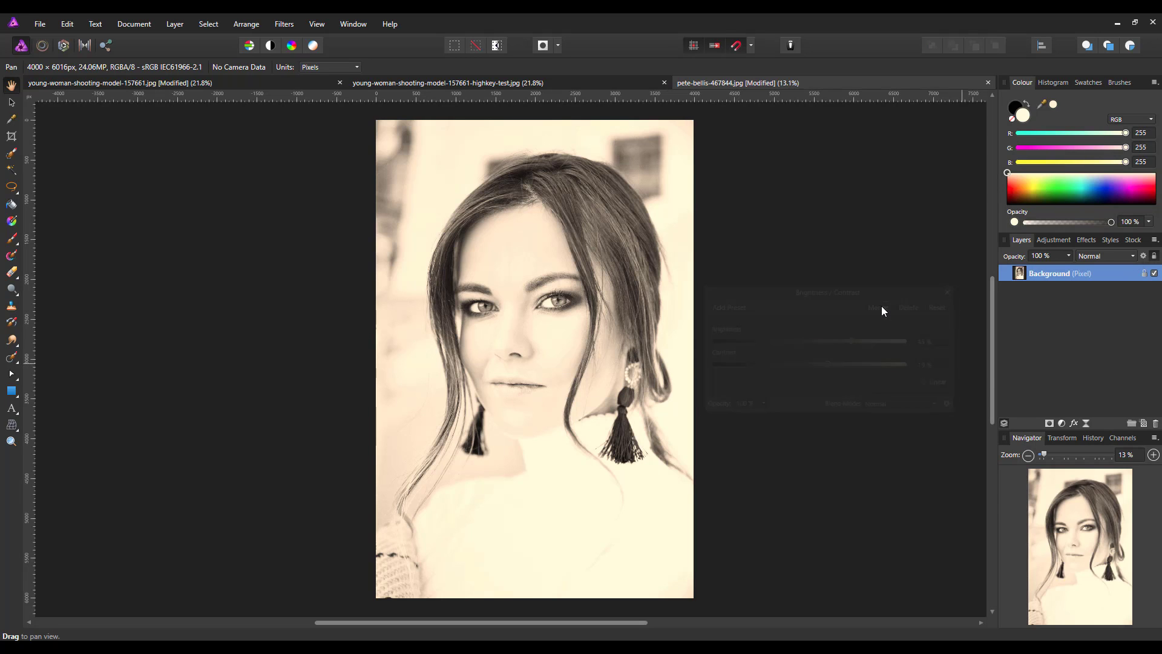
- Draw a deep blue rectangle across the eyes
click(10, 392)
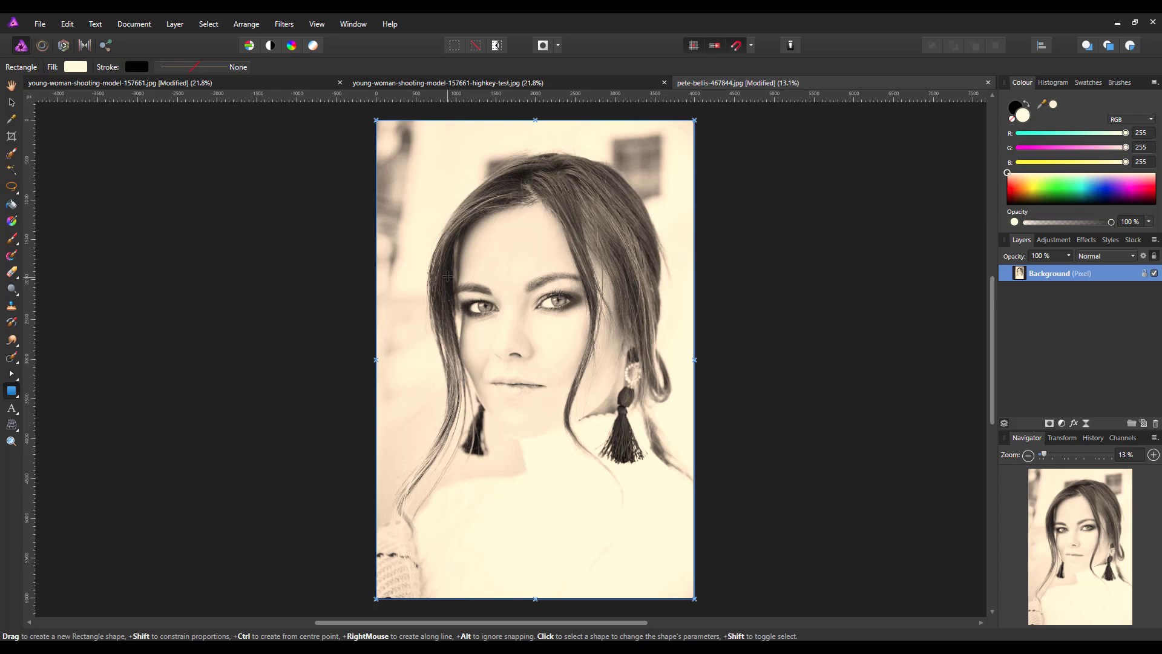
drag(447, 277, 623, 350)
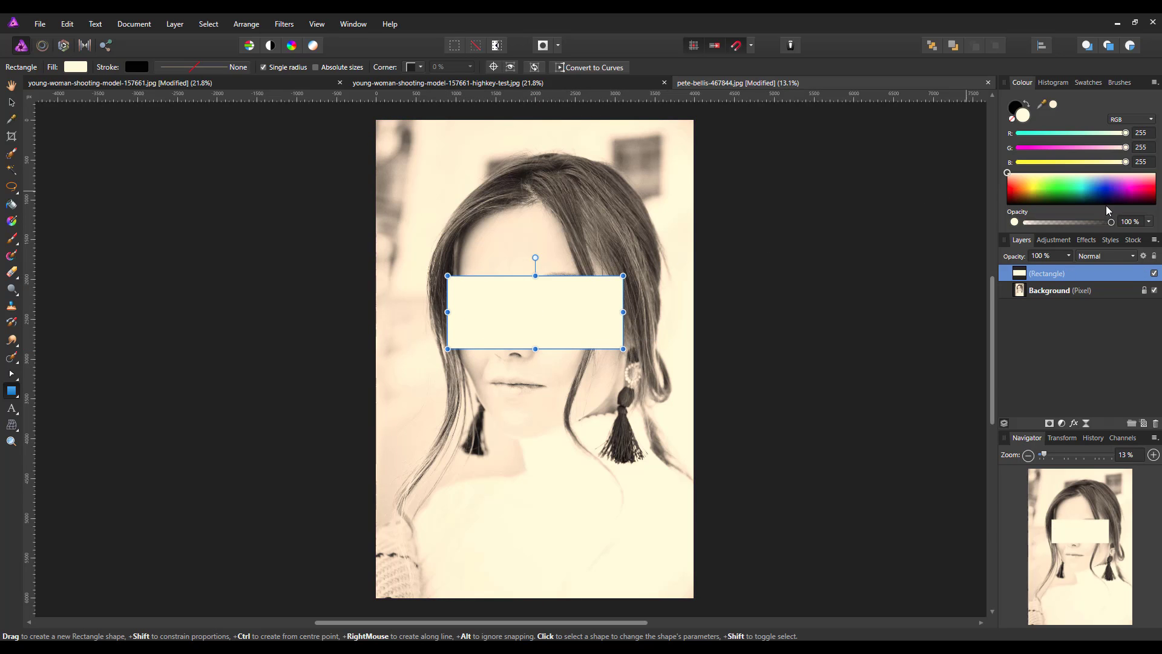
click(1101, 185)
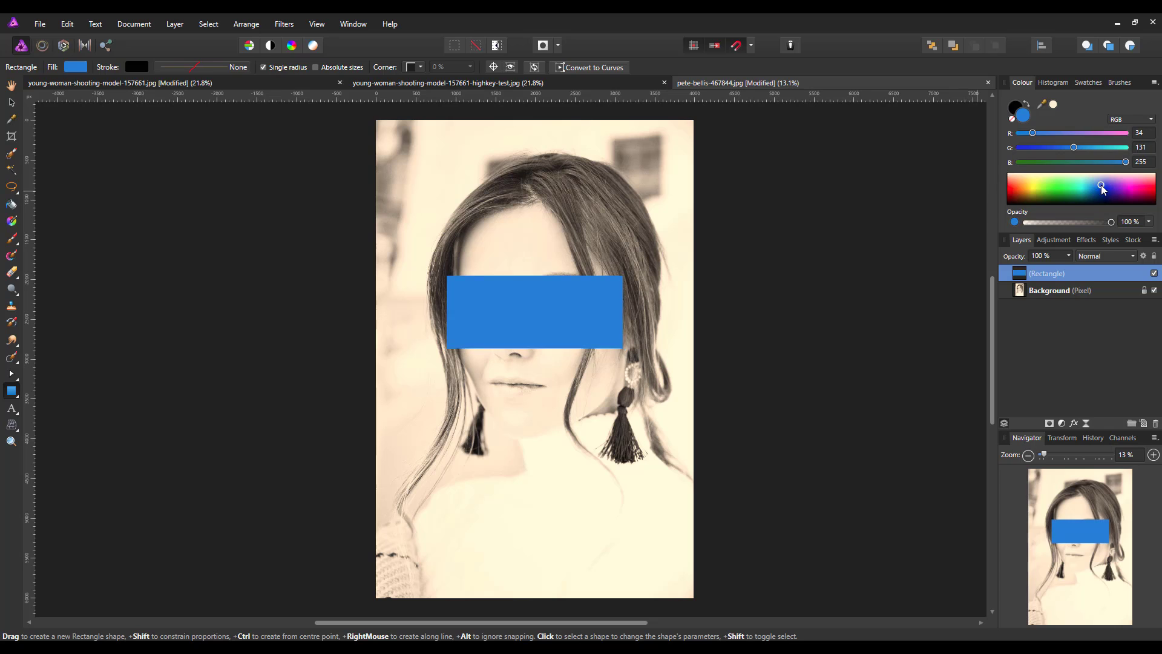
click(1103, 185)
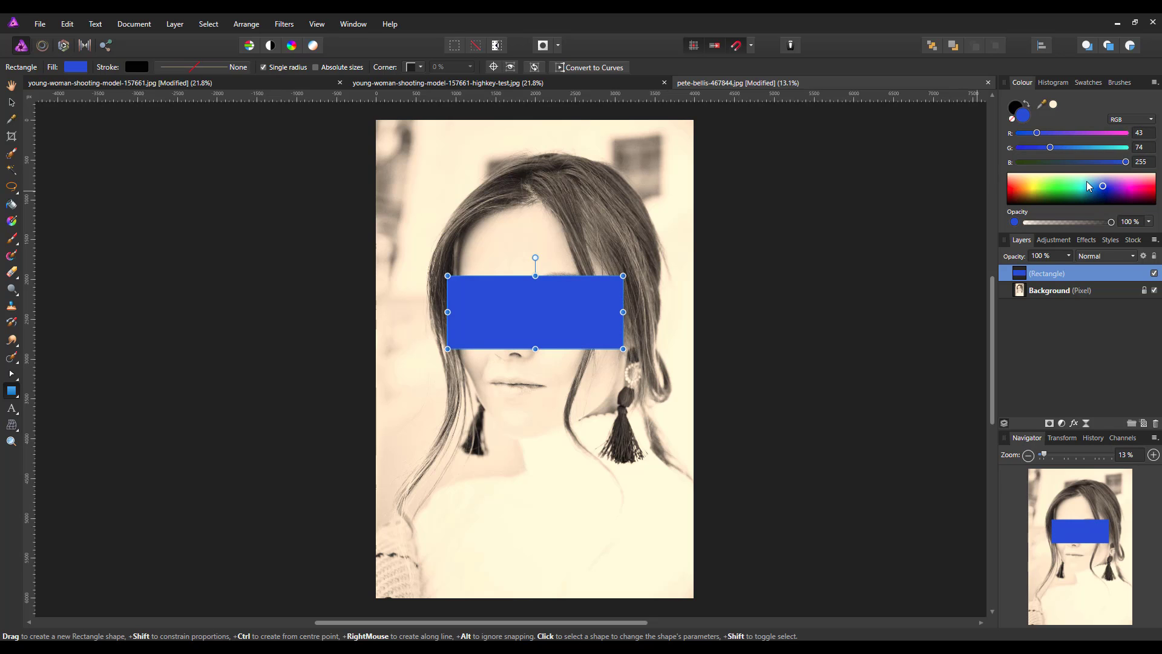
- Move the Rectangle layer below Background and select the Background layer
double_click(1072, 271)
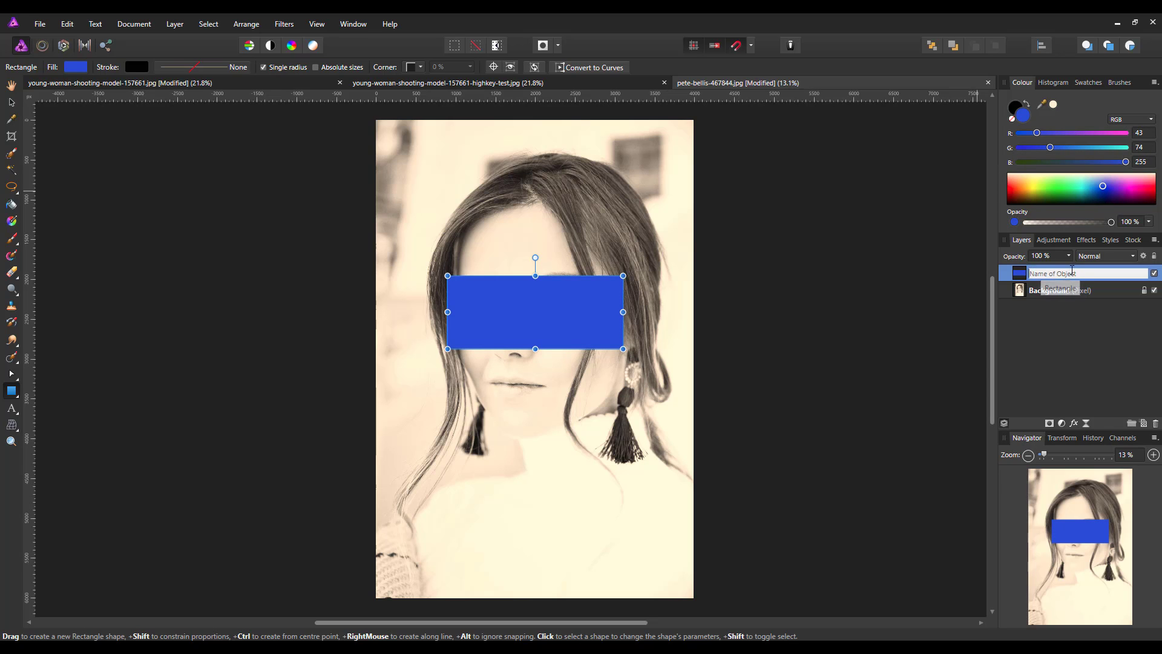
drag(1072, 272, 1070, 315)
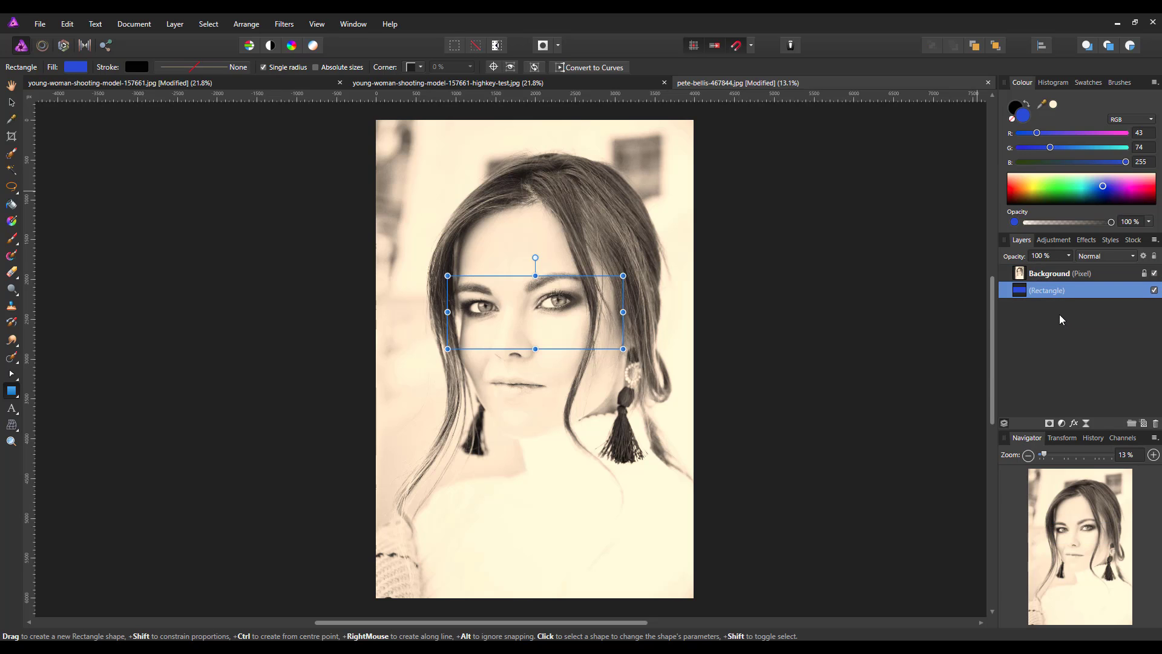
click(1055, 274)
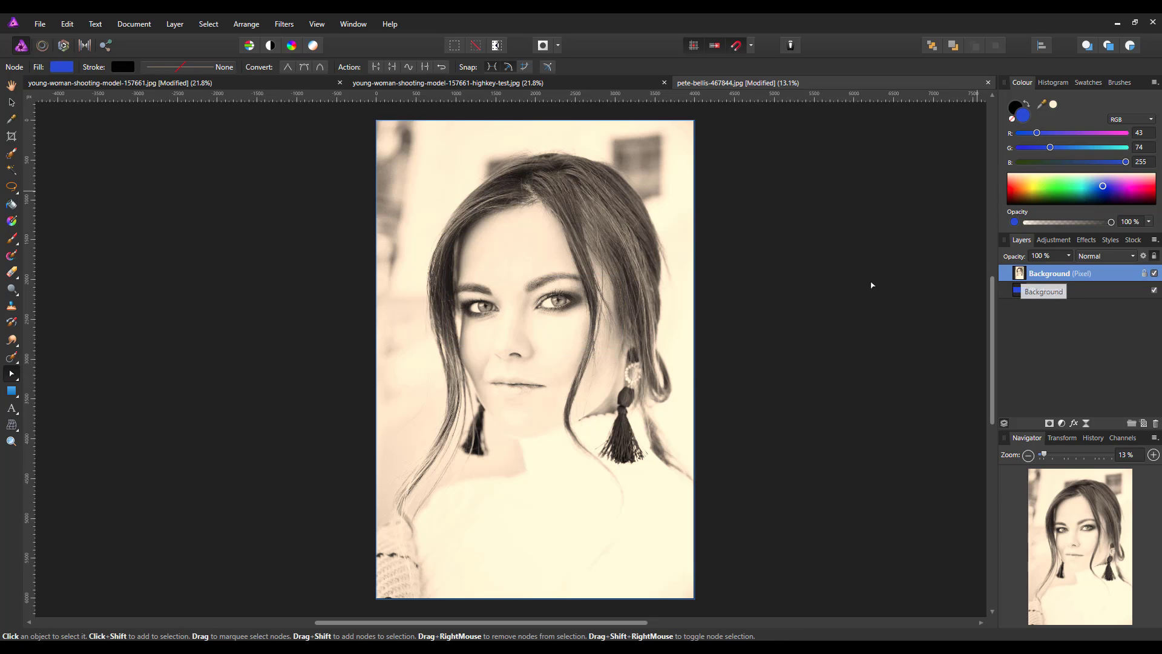
- Erase the Background over both irises with an enlarged Erase Brush so the blue shows through
scroll(554, 347, up, 3)
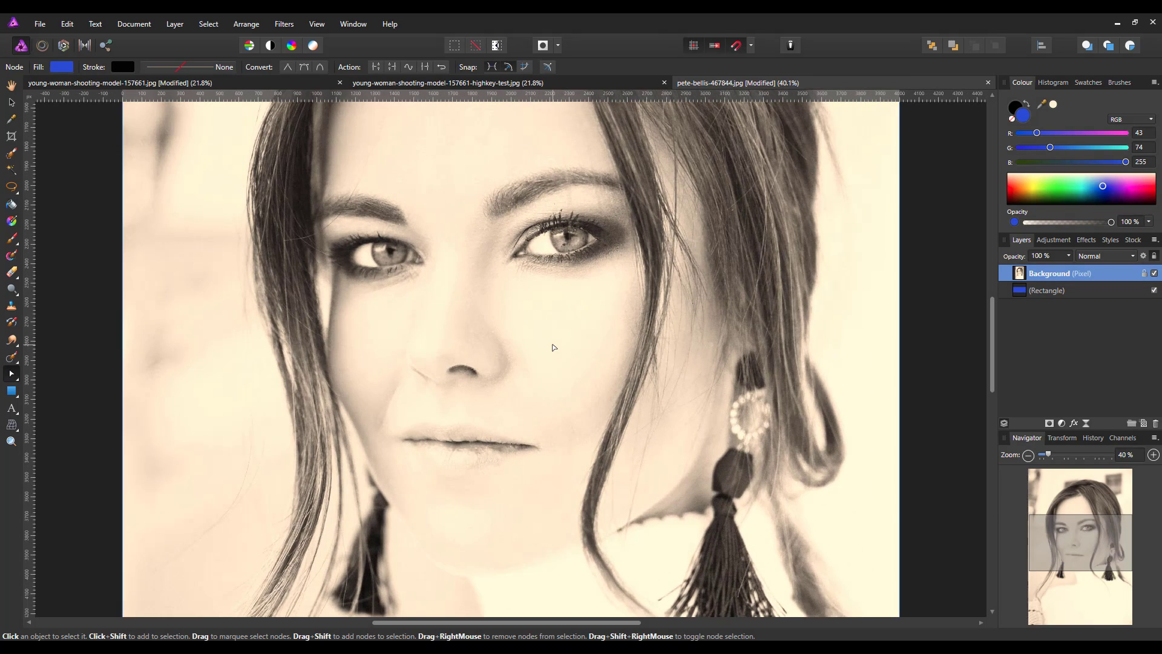
scroll(554, 347, up, 1)
scroll(251, 305, up, 3)
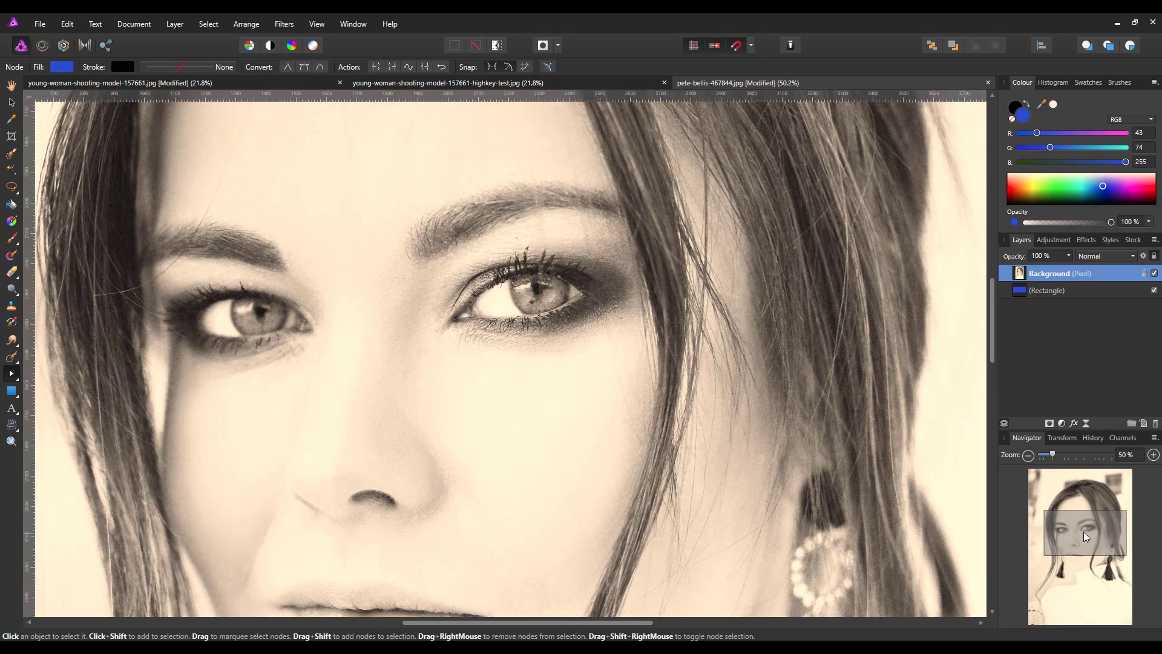
click(11, 272)
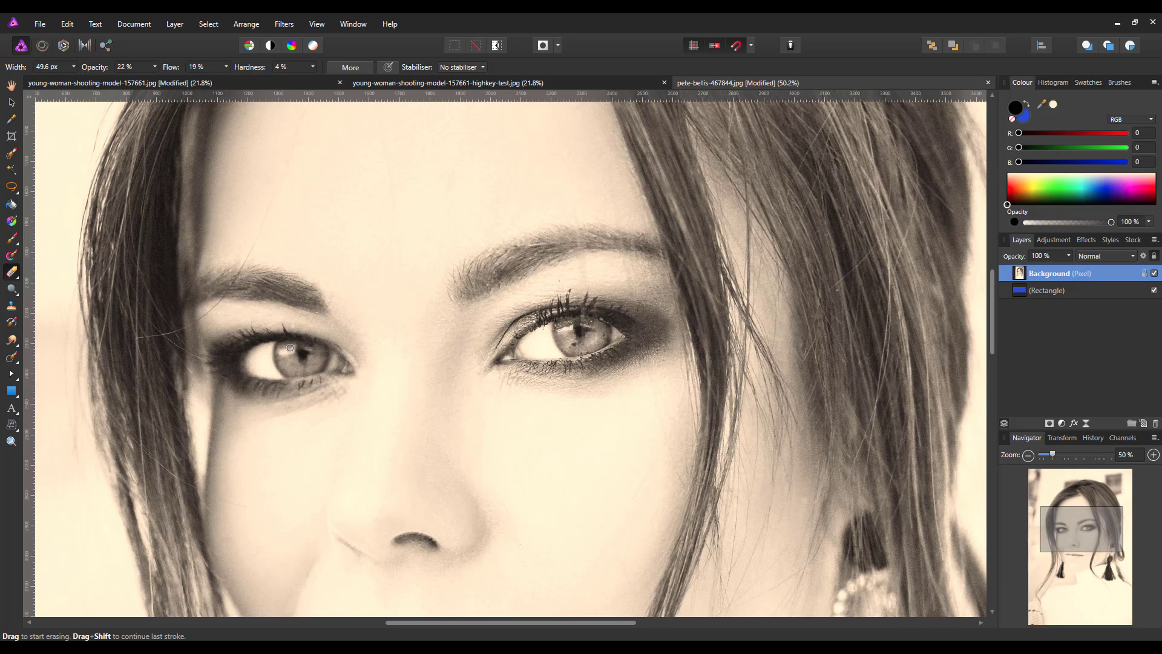
key(bracketright)
key(bracketright)
mouse_move(289, 353)
mouse_down()
mouse_move(295, 367)
mouse_move(319, 356)
mouse_move(289, 368)
mouse_move(320, 352)
mouse_move(289, 368)
mouse_move(289, 347)
mouse_move(287, 371)
mouse_move(284, 349)
mouse_move(321, 356)
mouse_up()
mouse_move(563, 336)
mouse_down()
mouse_move(603, 333)
mouse_move(583, 347)
mouse_move(568, 346)
mouse_move(585, 345)
mouse_move(574, 325)
mouse_move(558, 336)
mouse_move(584, 326)
mouse_move(592, 336)
mouse_move(571, 321)
mouse_move(582, 334)
mouse_up()
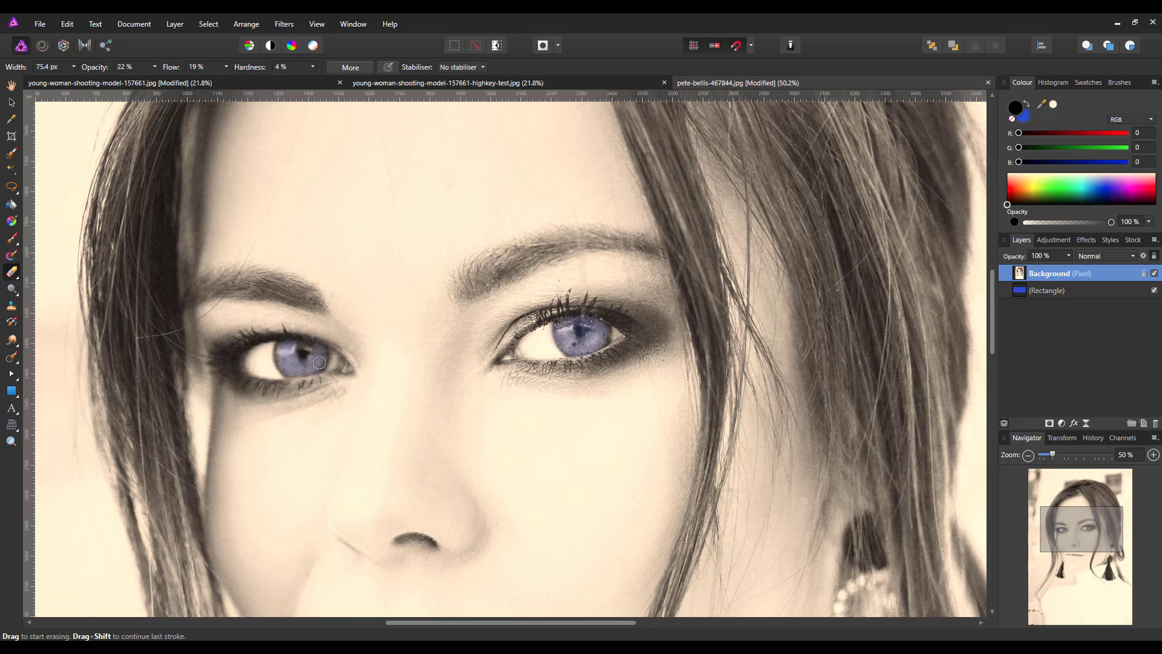
mouse_move(319, 363)
mouse_down()
mouse_move(300, 362)
mouse_move(281, 351)
mouse_move(309, 369)
mouse_move(280, 356)
mouse_move(321, 360)
mouse_up()
mouse_move(584, 346)
mouse_down()
mouse_move(568, 339)
mouse_move(600, 326)
mouse_move(589, 337)
mouse_up()
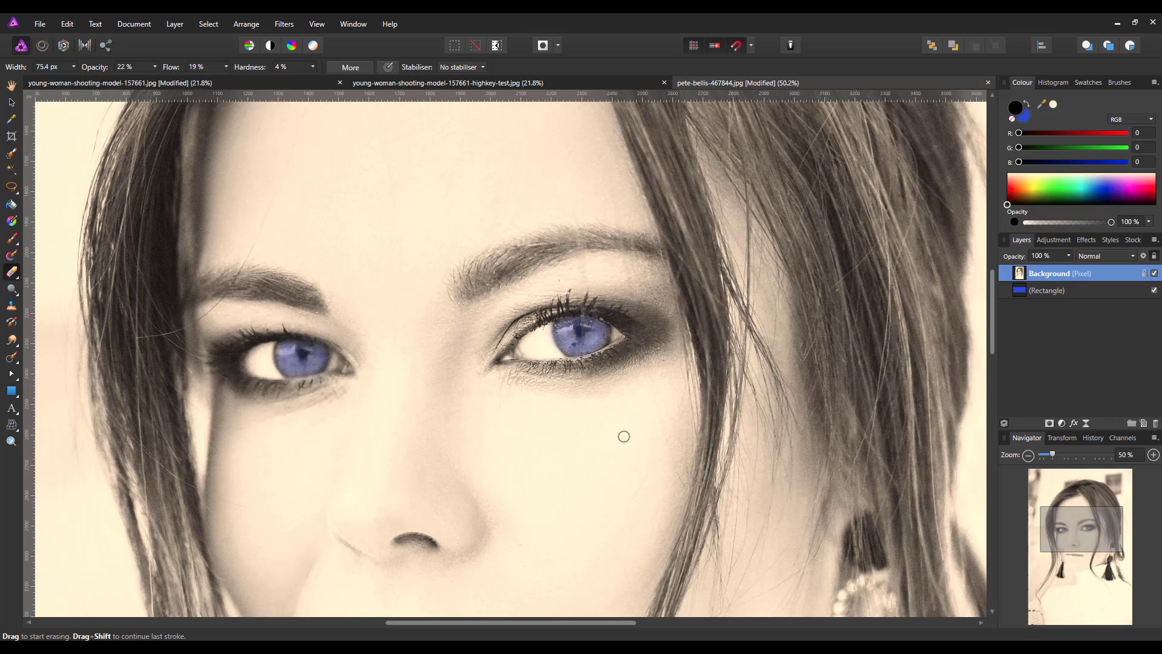
key(ctrl+0)
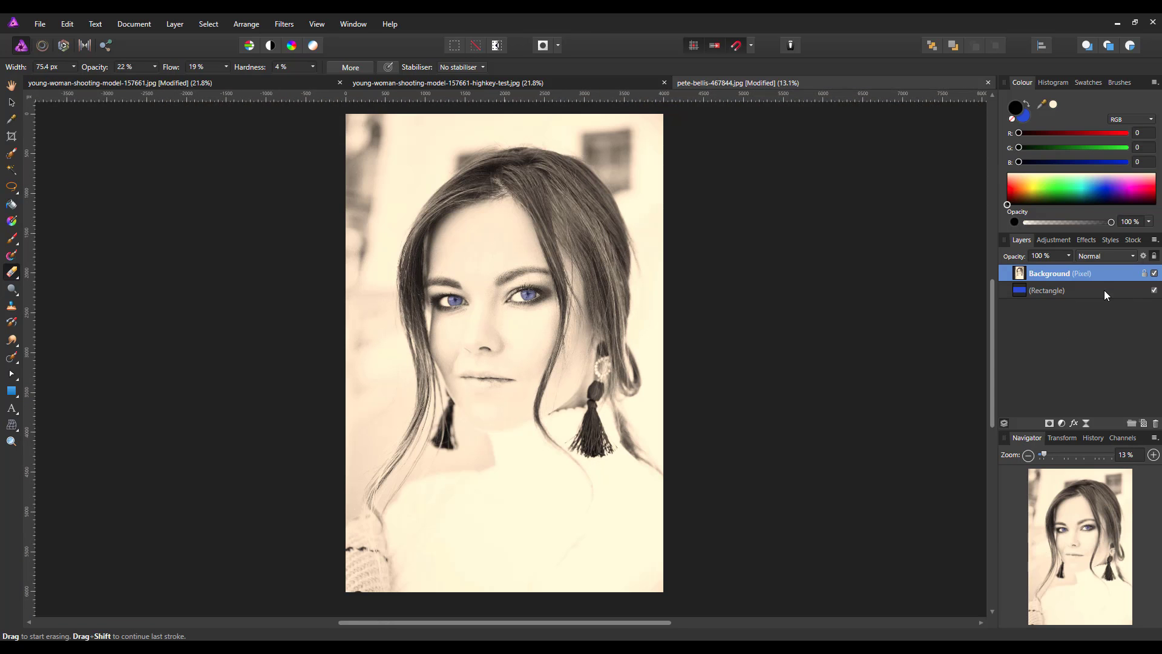
- Set the blue Rectangle layer's opacity to 75%
click(1066, 292)
click(1069, 256)
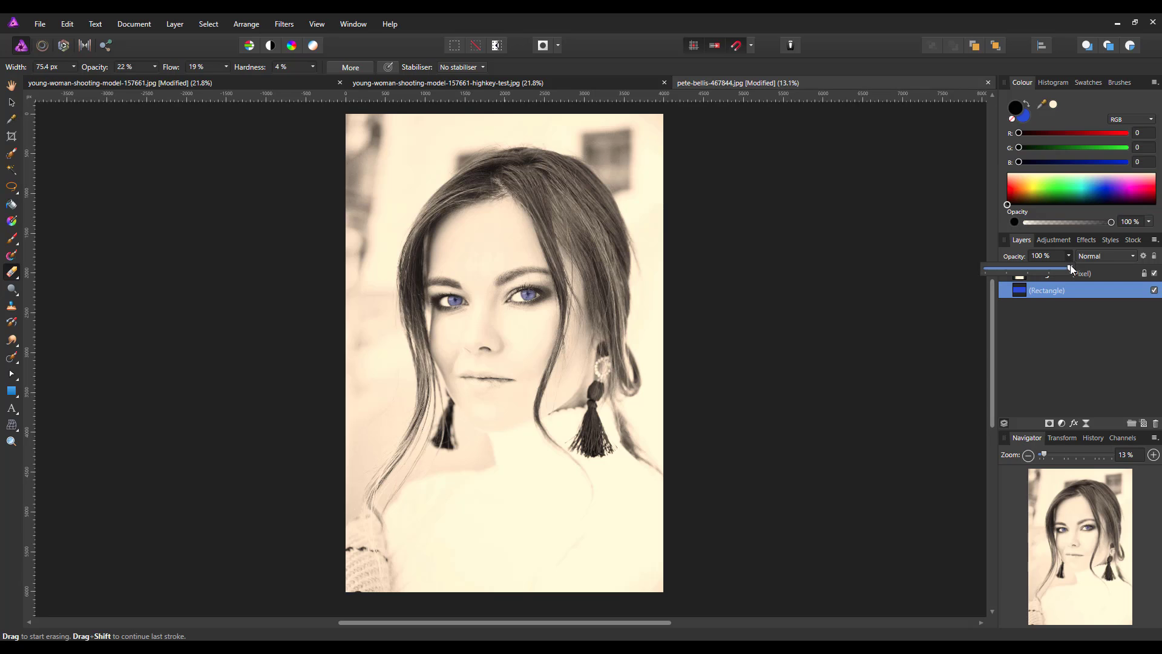
drag(1071, 267, 1059, 267)
click(995, 357)
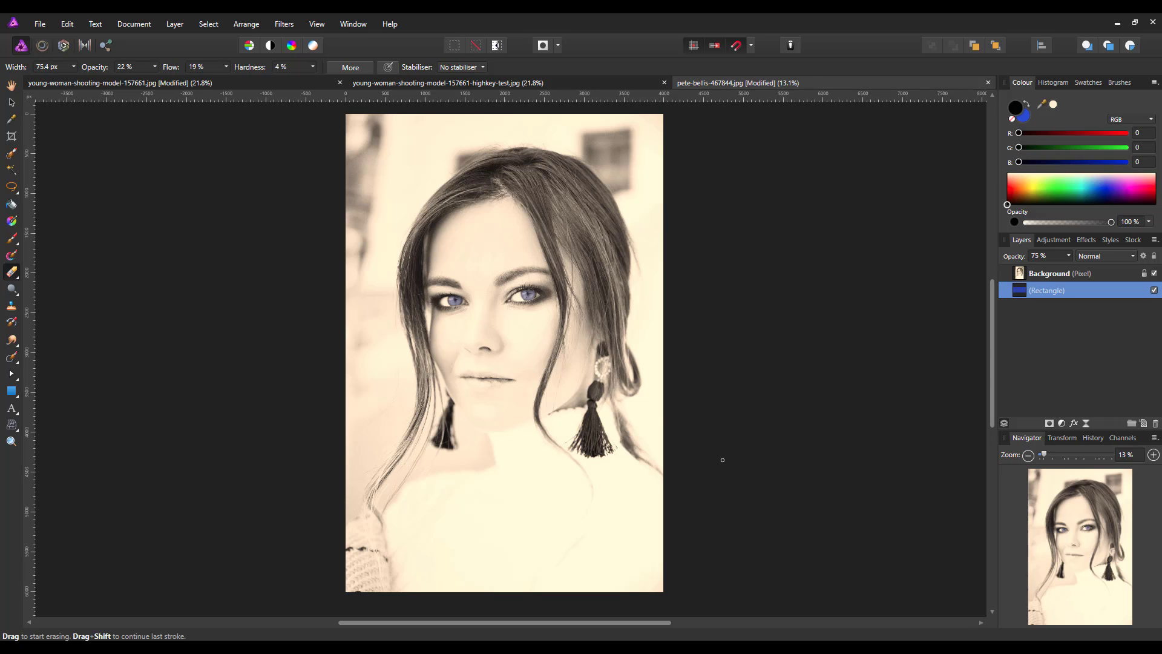
click(558, 83)
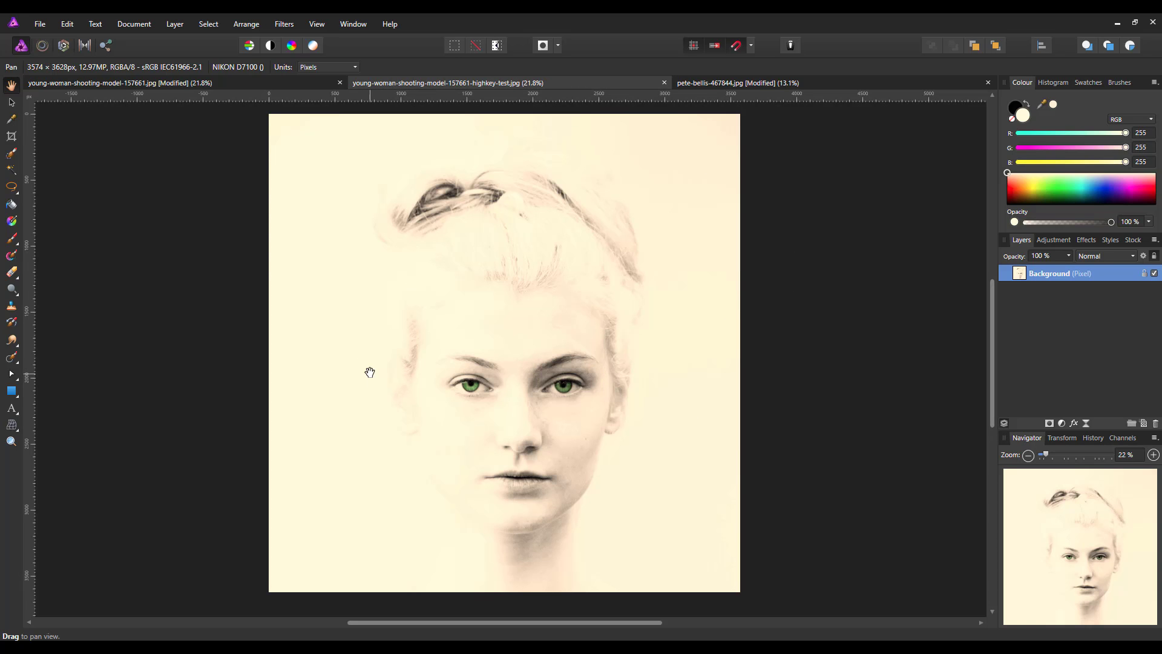
click(807, 87)
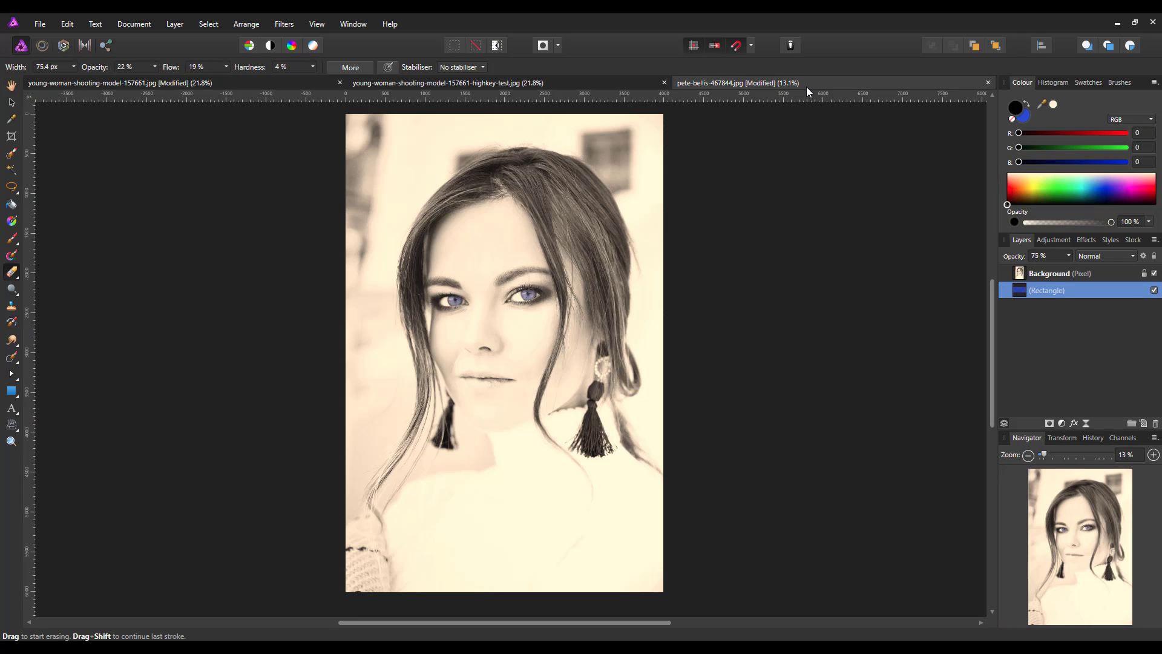